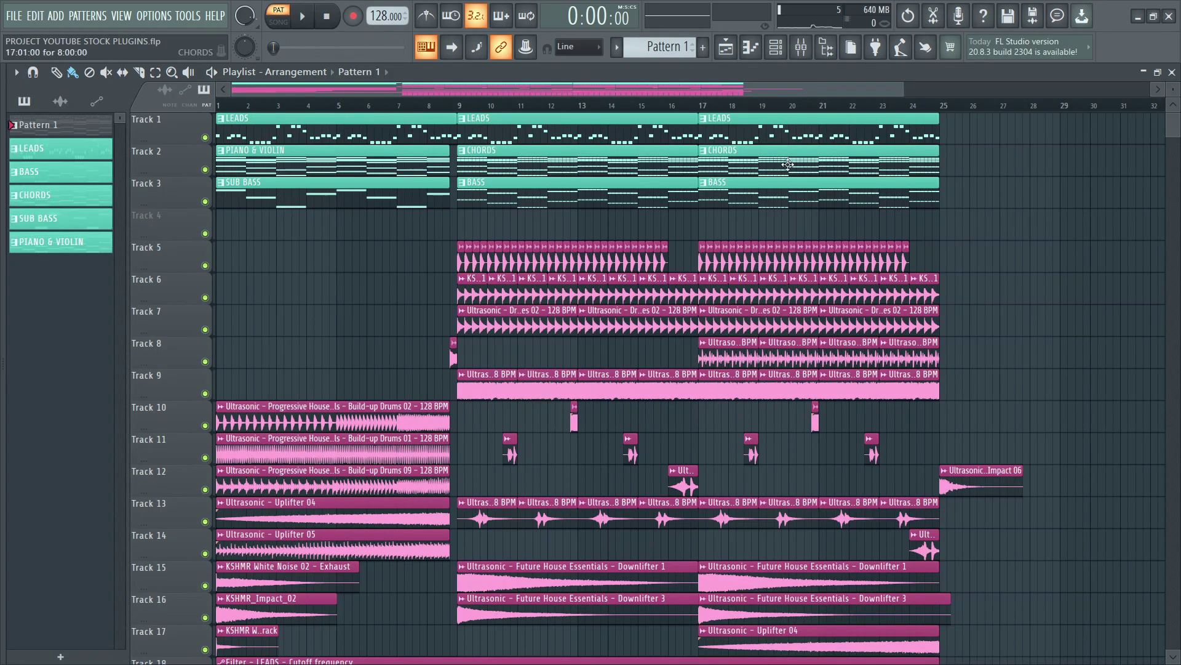
Step: Open Pattern 1's FL Keys #2 notes and play the eight bars through once
{"action": "double_click", "coordinate": [62, 123]}
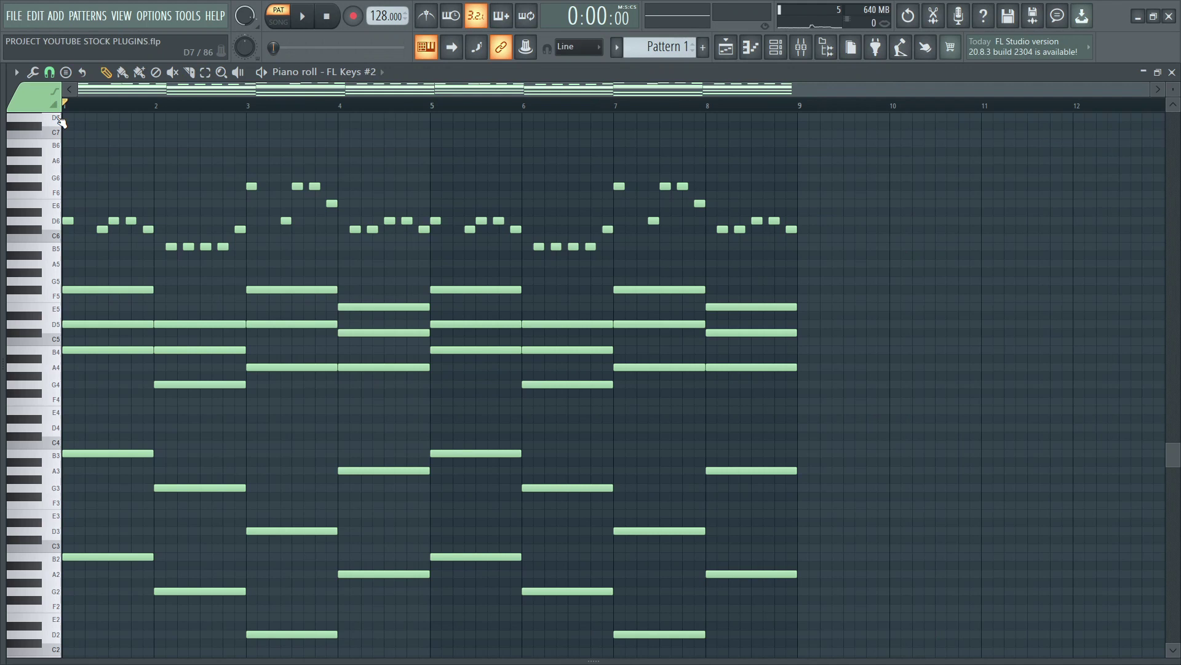
{"action": "key", "text": "space"}
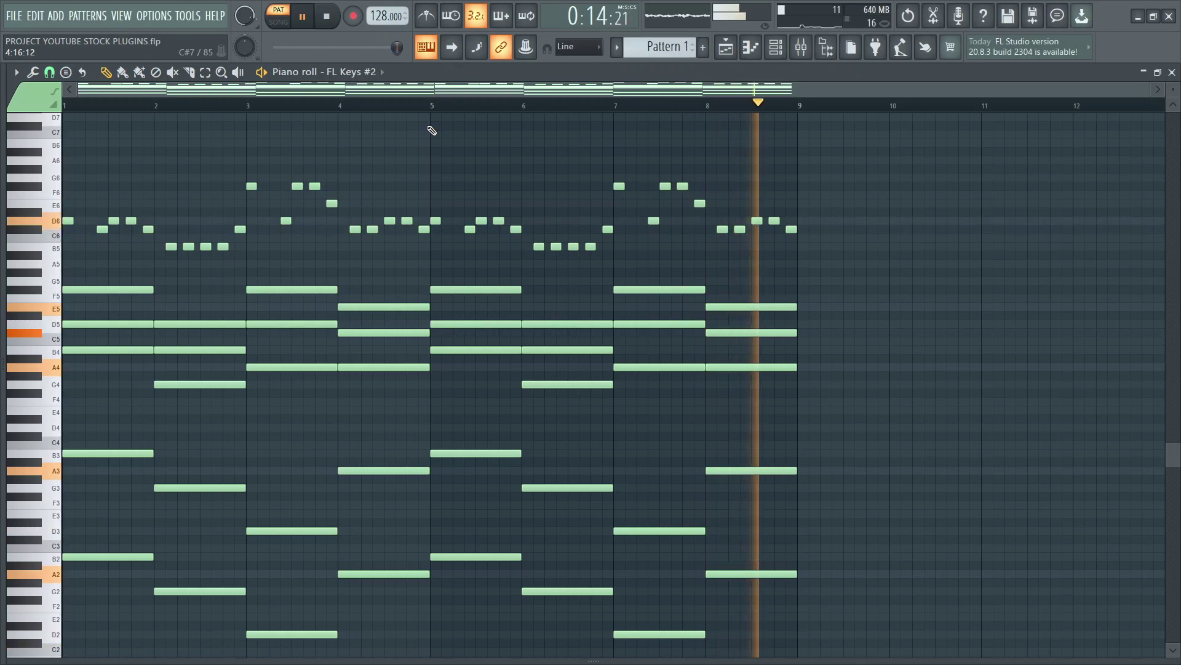
{"action": "key", "text": "space"}
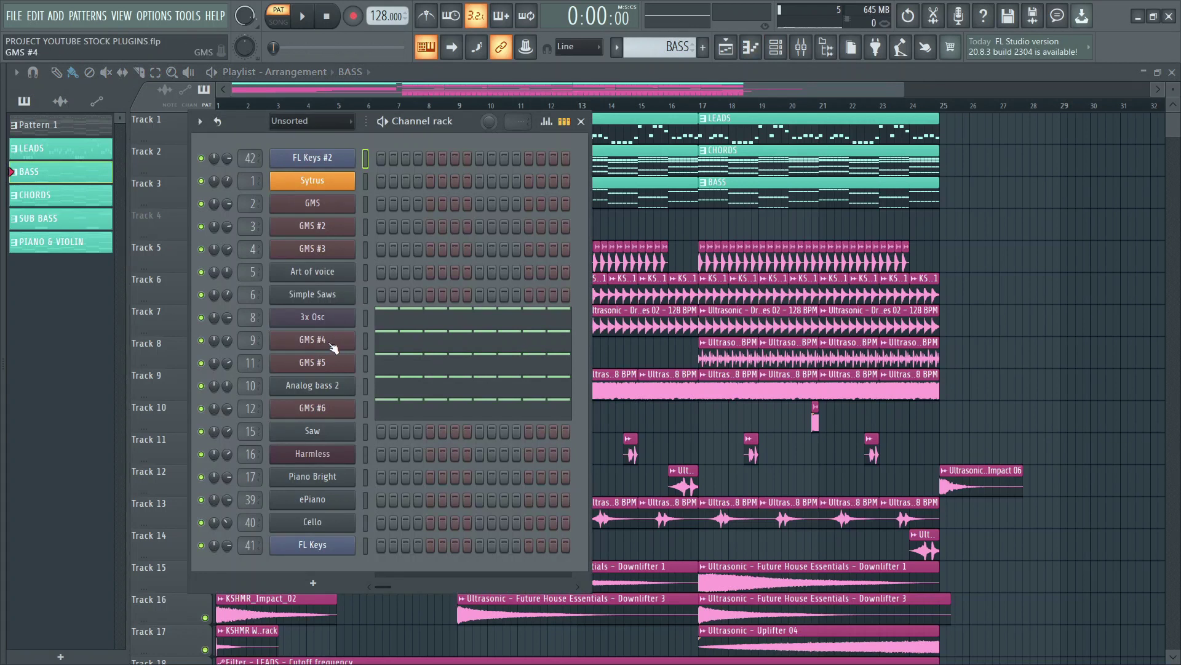
Step: Glance at the GMS #4 synth settings, then open its notes in the piano roll
{"action": "left_click", "coordinate": [331, 345]}
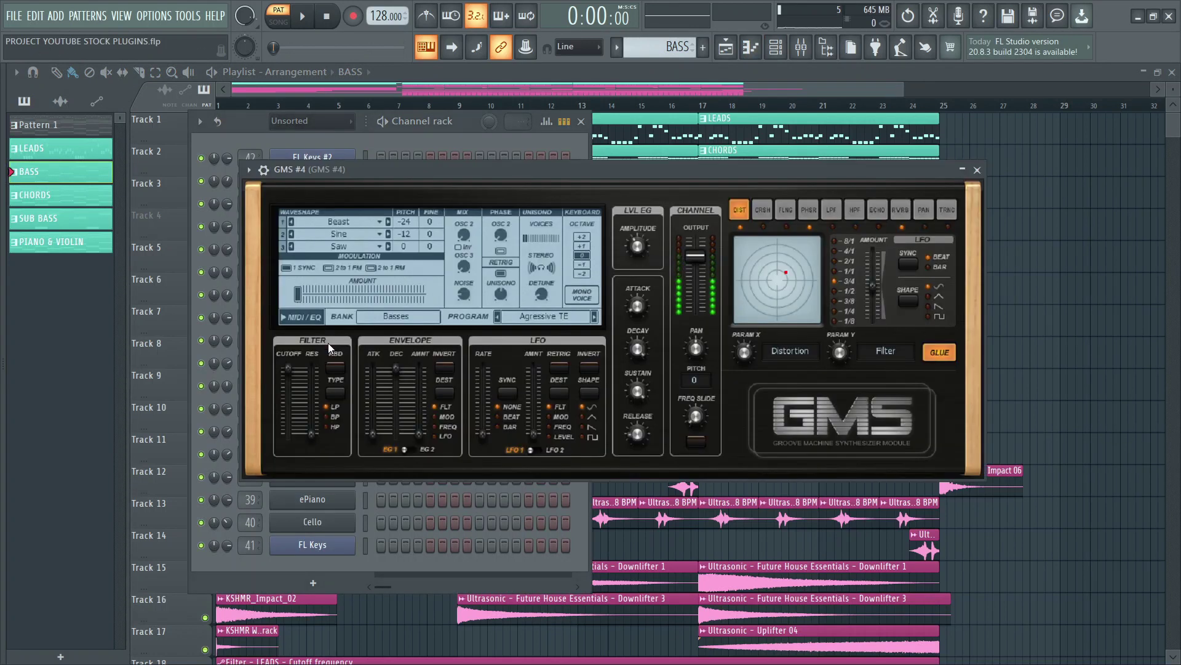
{"action": "left_click_drag", "start_coordinate": [360, 171], "coordinate": [440, 195]}
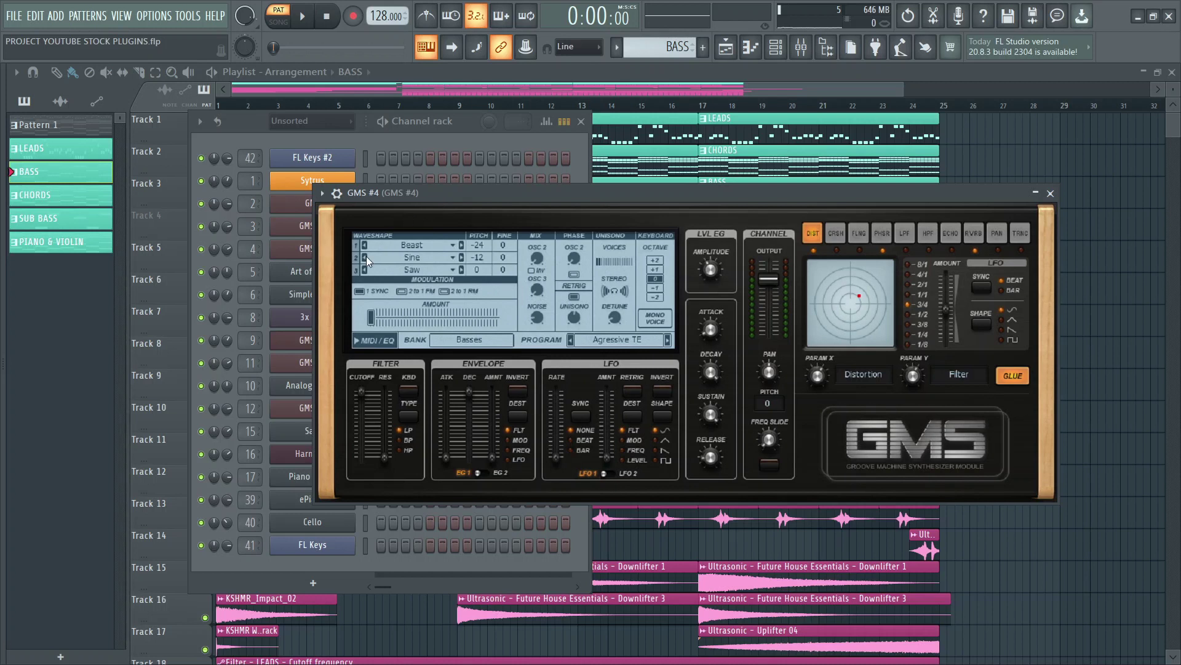
{"action": "left_click", "coordinate": [332, 339]}
{"action": "right_click", "coordinate": [332, 341]}
{"action": "left_click", "coordinate": [388, 339]}
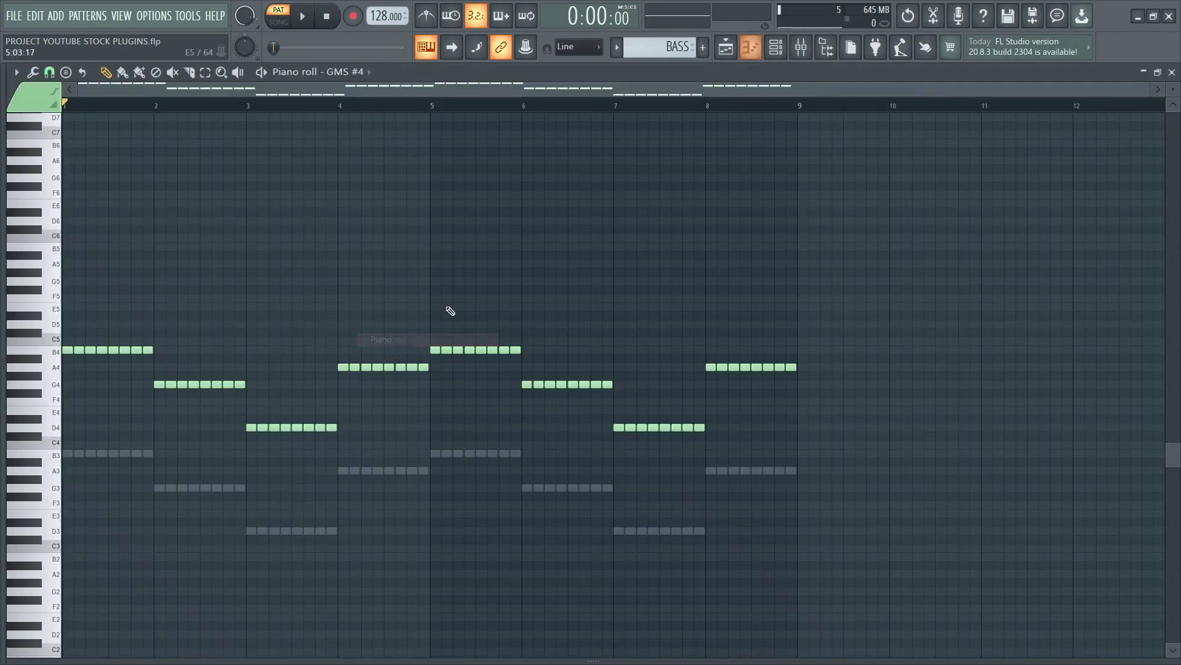
Step: Play the bass pattern while showing 3x Osc, GMS #4, GMS #5, Analog bass 2 and GMS #6
{"action": "left_click", "coordinate": [776, 49]}
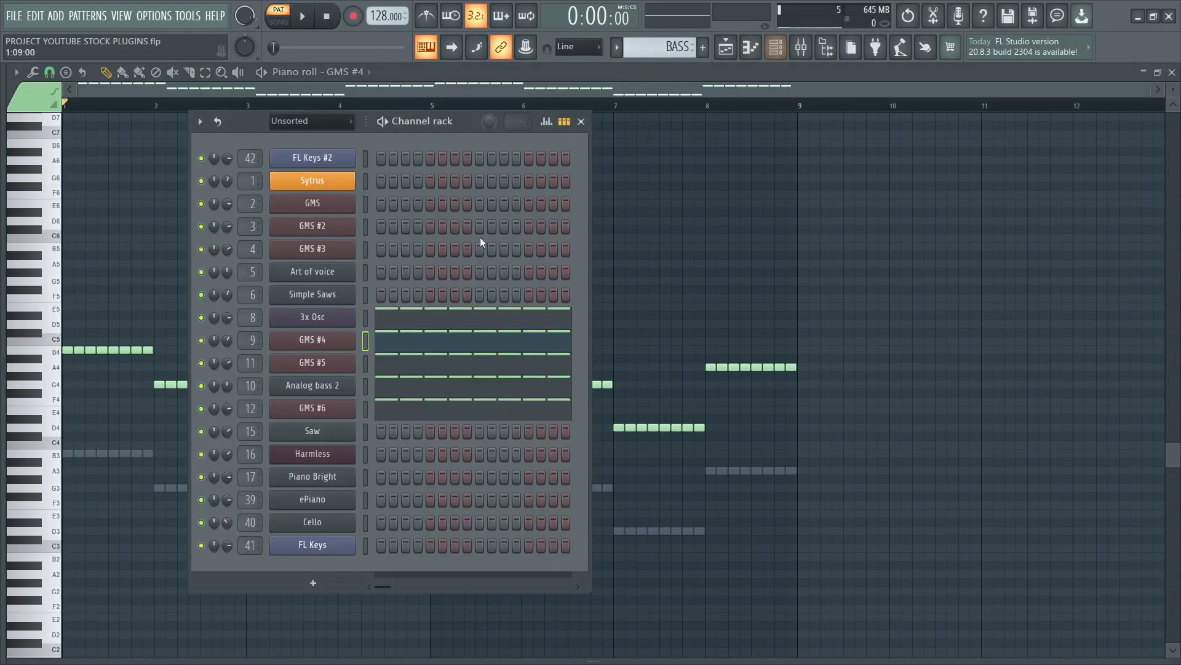
{"action": "left_click", "coordinate": [312, 317]}
{"action": "key", "text": "space"}
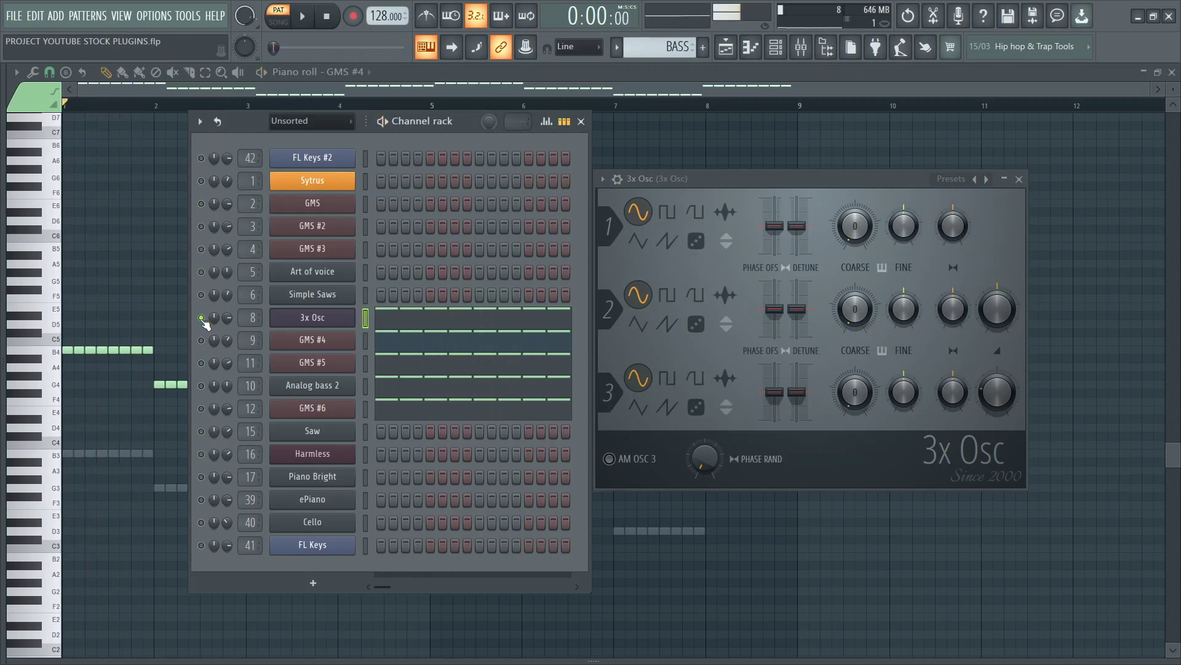
{"action": "left_click", "coordinate": [203, 341]}
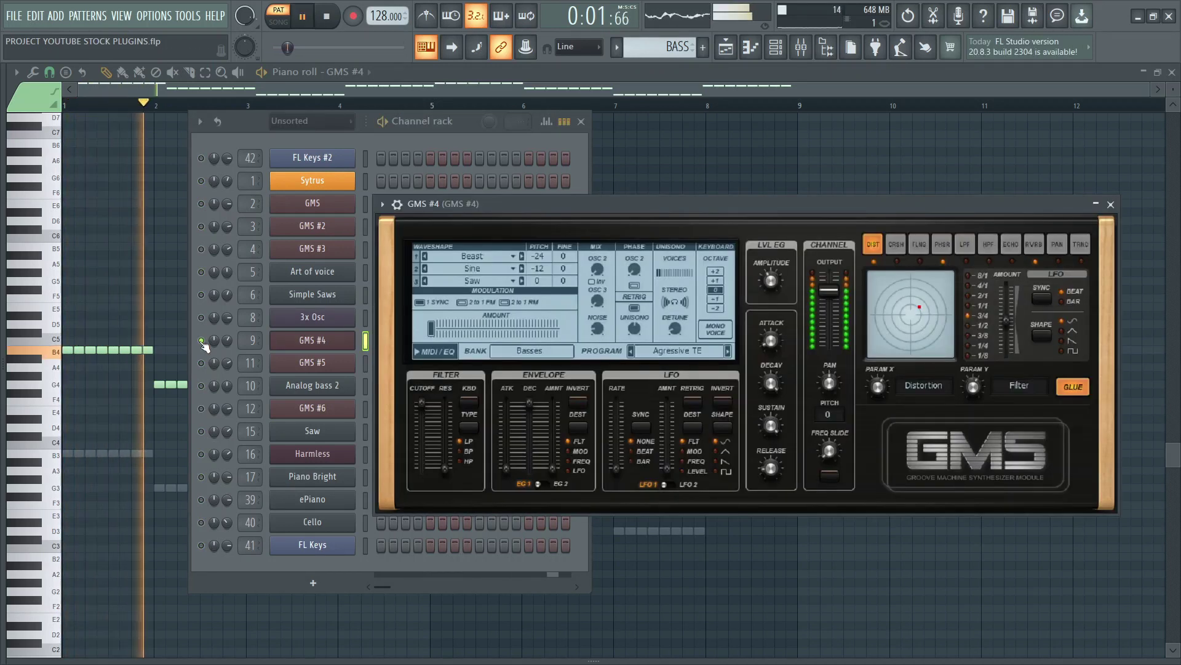
{"action": "left_click", "coordinate": [202, 363]}
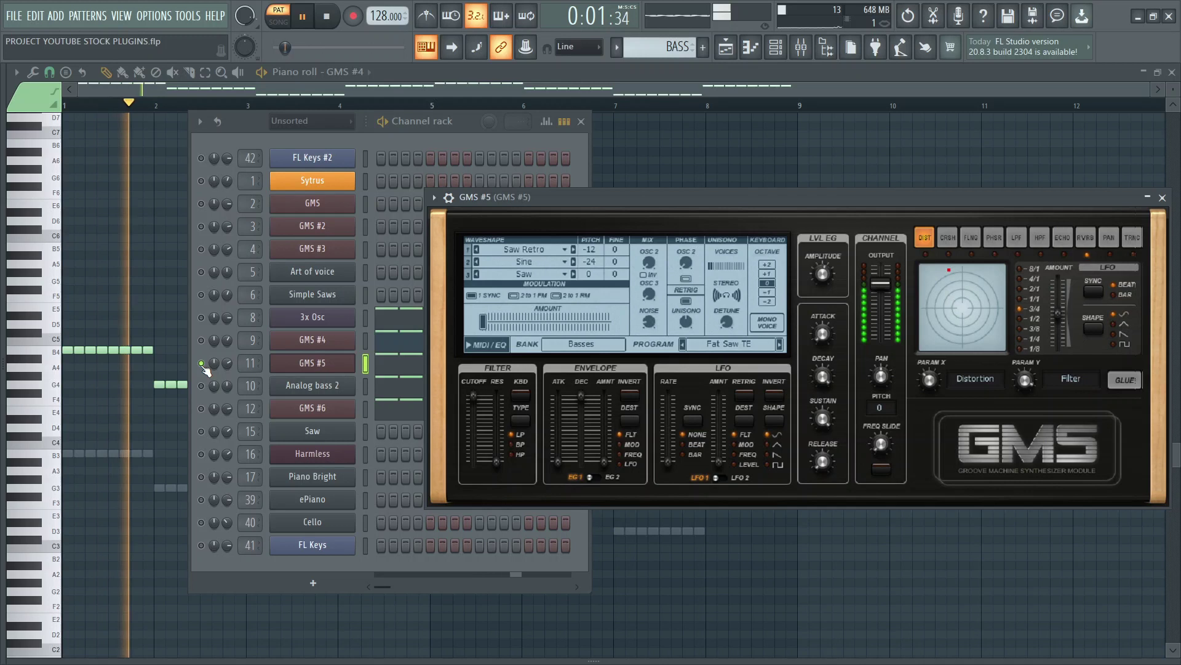
{"action": "left_click", "coordinate": [202, 386]}
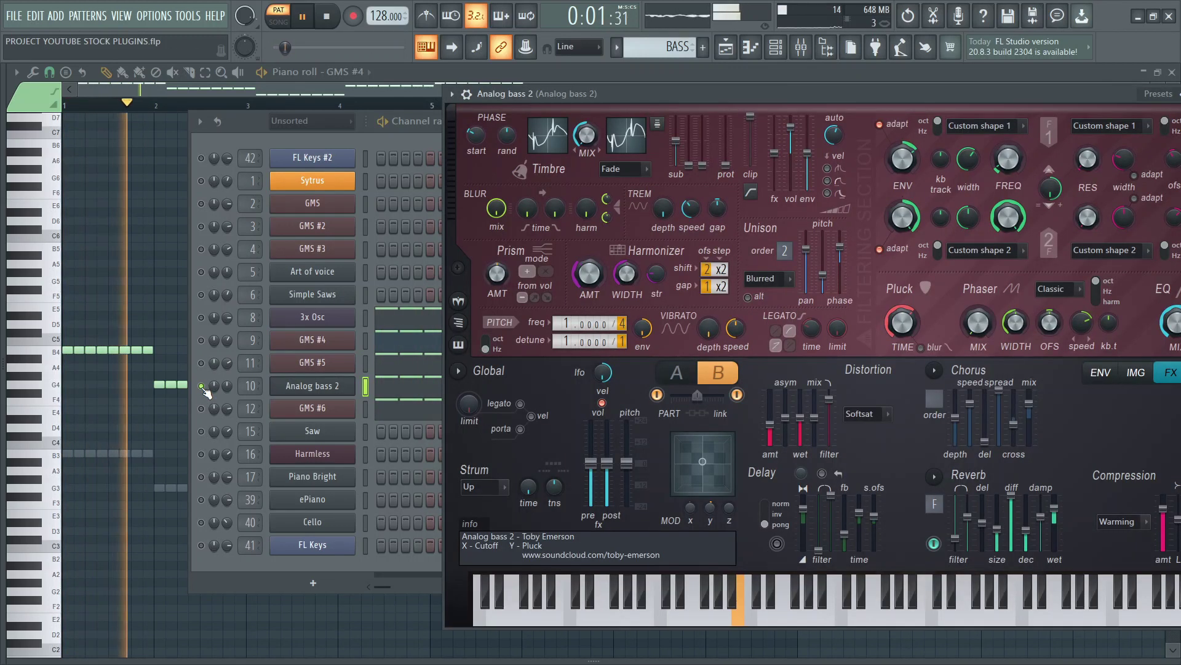
{"action": "left_click", "coordinate": [202, 408]}
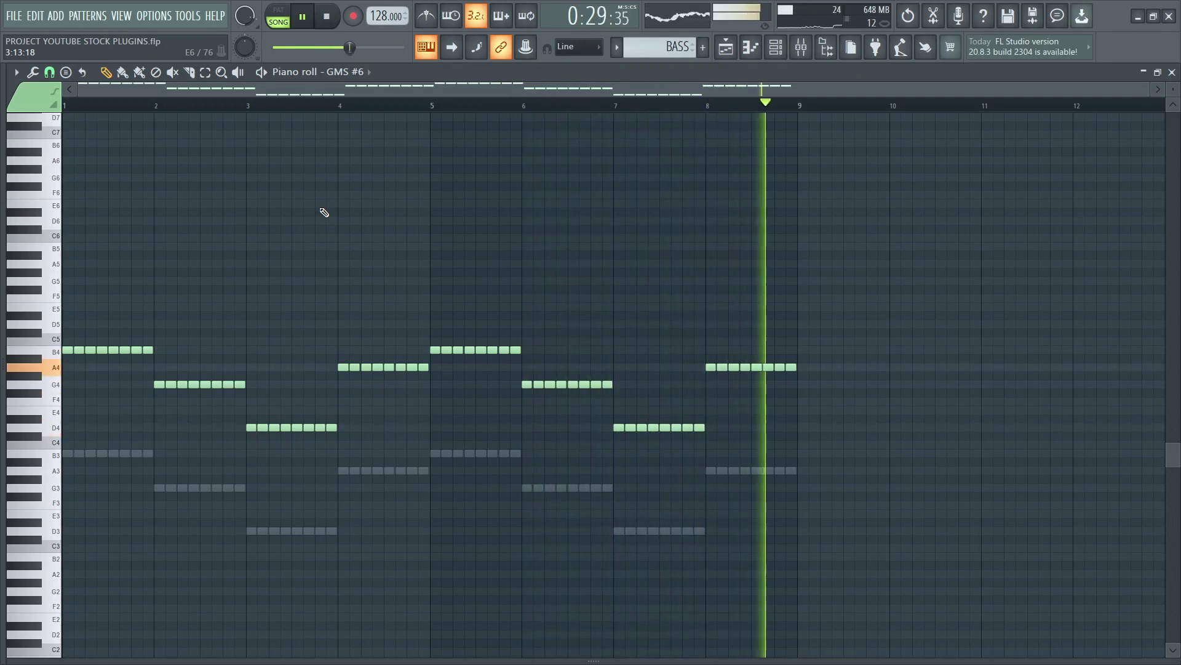
Step: Stop playback, review BASS's WaveShaper, Compressor, two EQ 2s and Balance, then return to the Playlist
{"action": "key", "text": "space"}
{"action": "key", "text": "F9"}
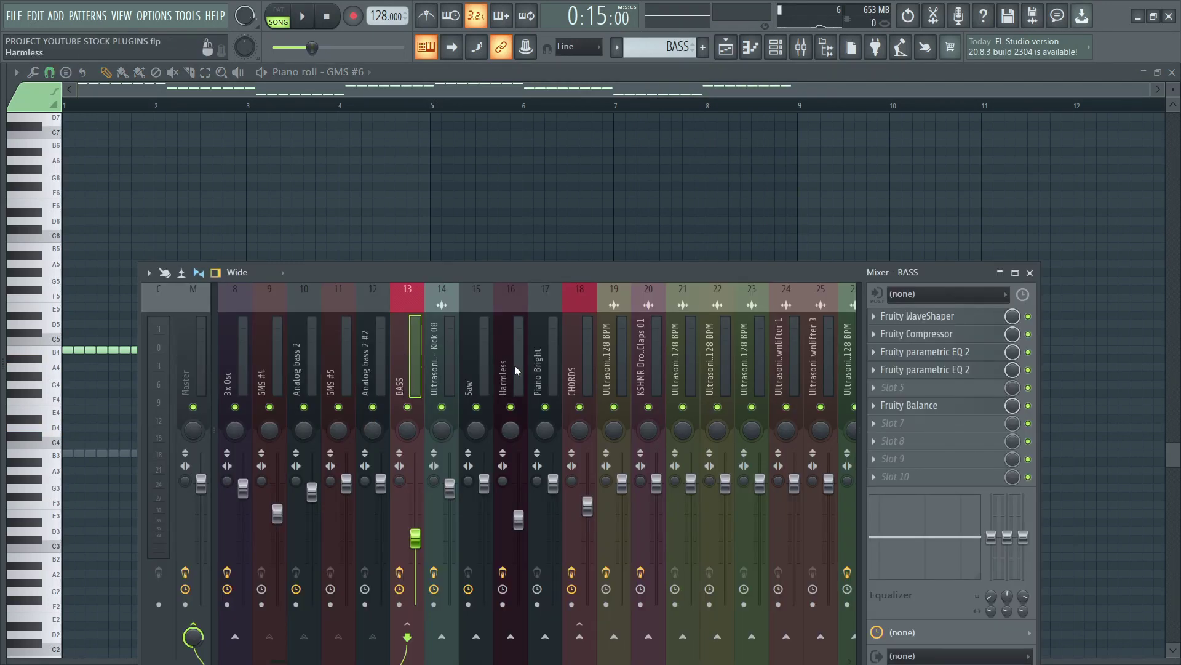
{"action": "left_click", "coordinate": [944, 320]}
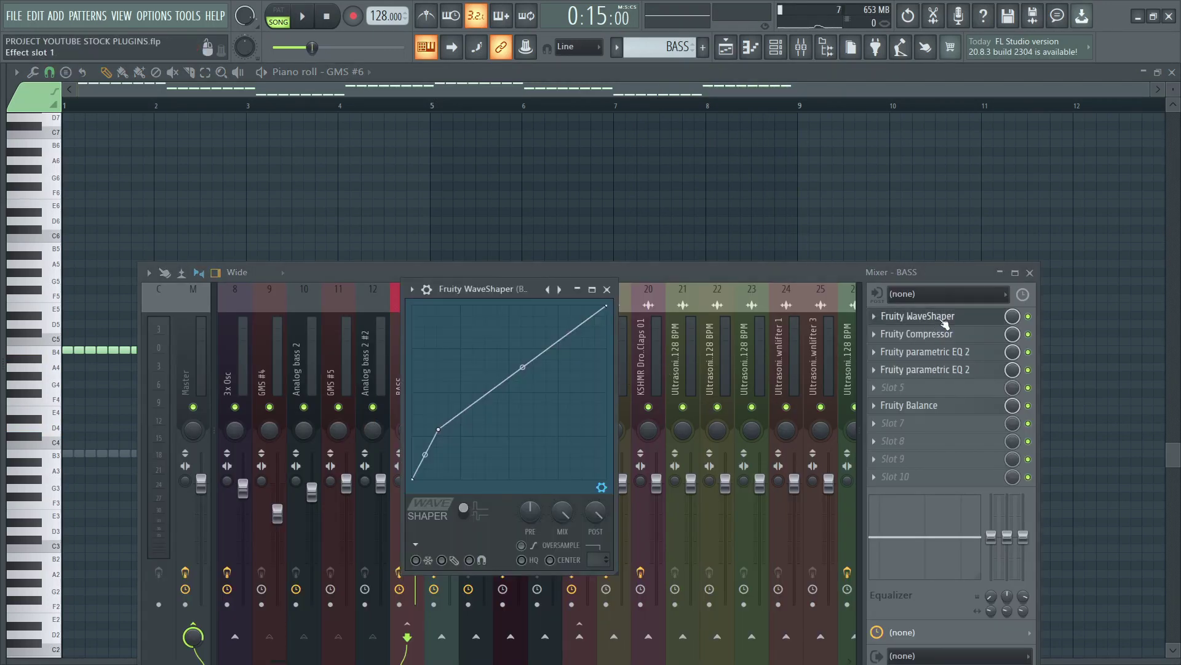
{"action": "left_click", "coordinate": [945, 319]}
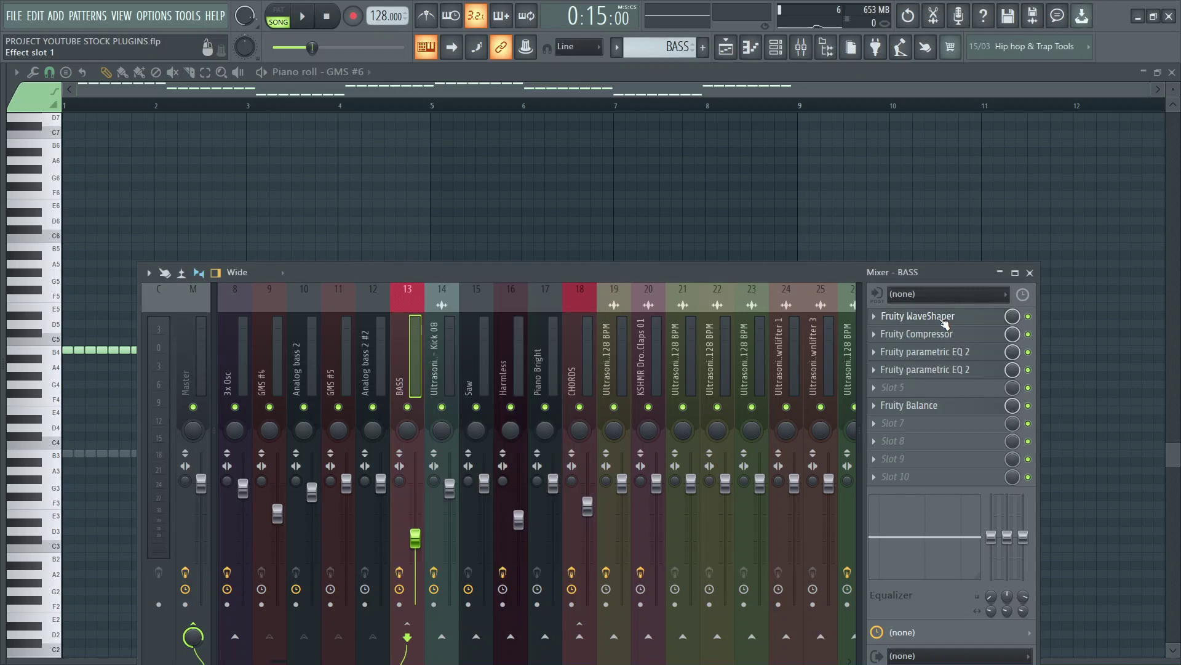
{"action": "left_click", "coordinate": [946, 334]}
{"action": "left_click", "coordinate": [946, 352]}
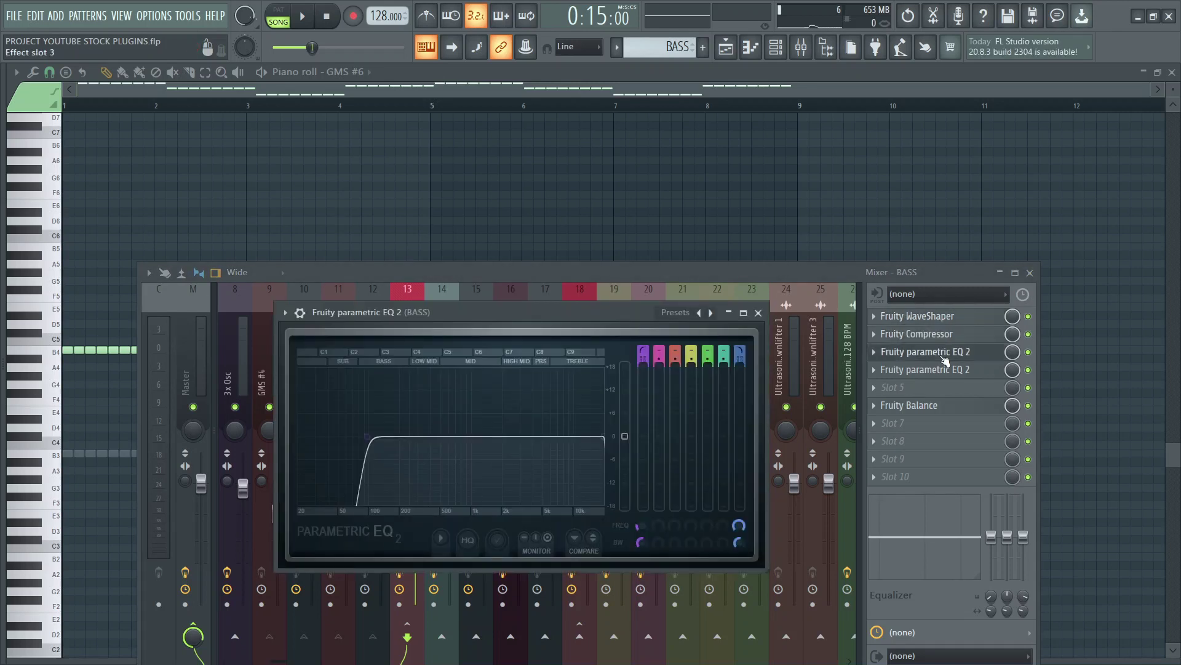
{"action": "left_click", "coordinate": [950, 370]}
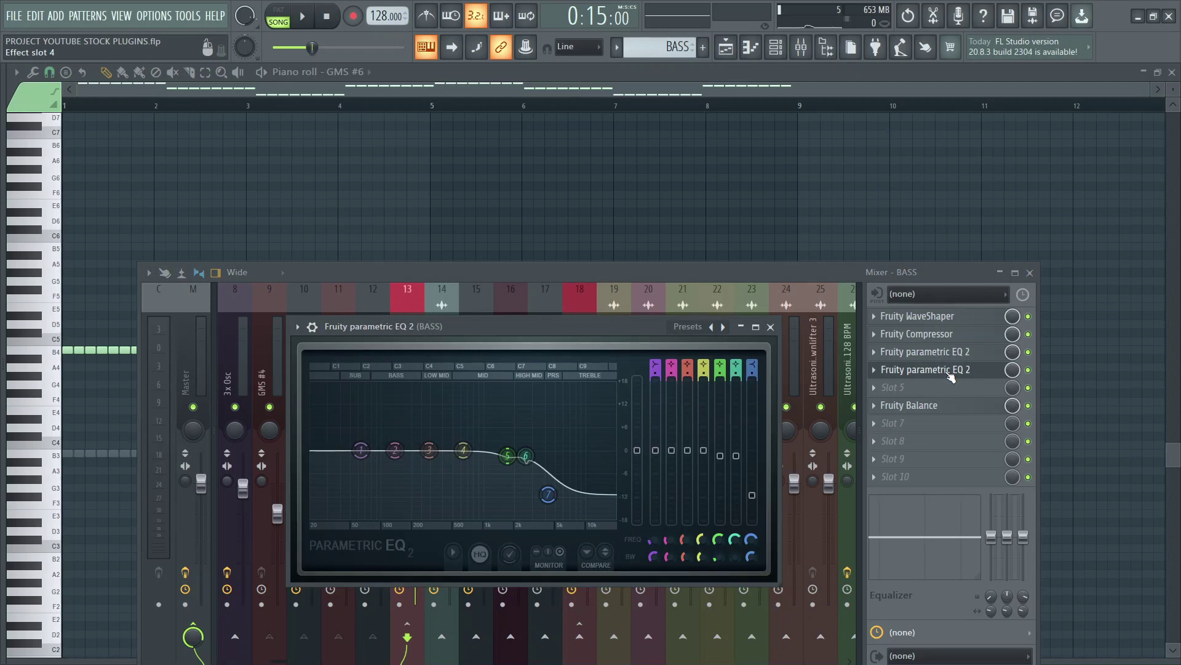
{"action": "left_click", "coordinate": [954, 406]}
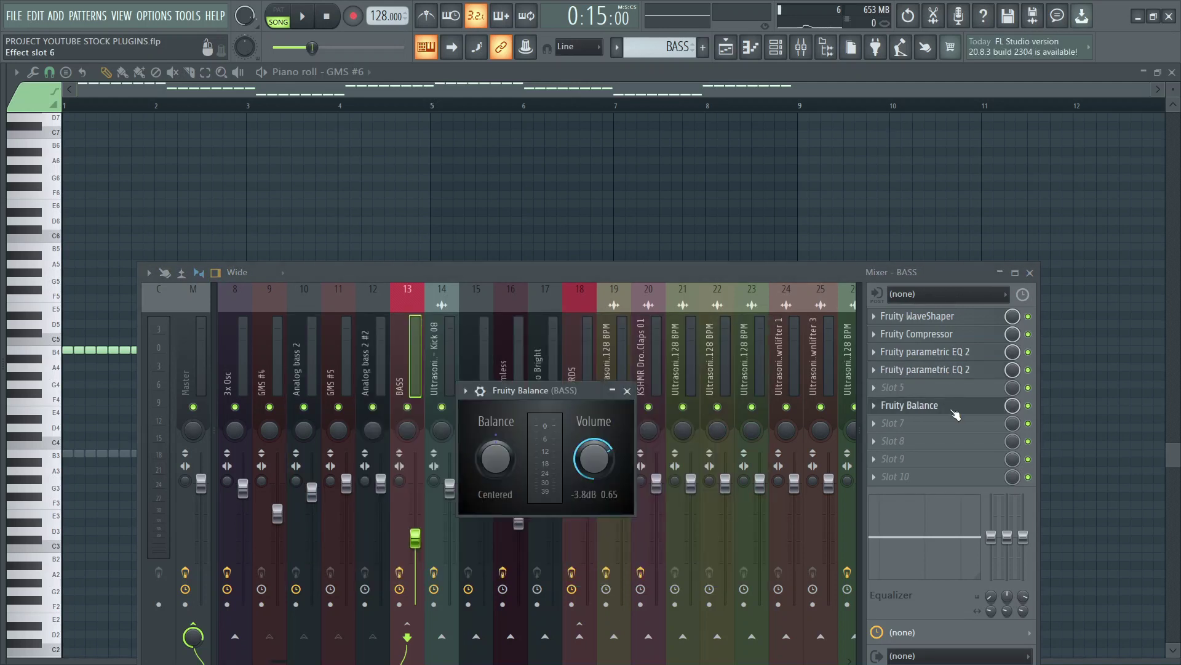
{"action": "left_click", "coordinate": [954, 409]}
{"action": "left_click", "coordinate": [737, 53]}
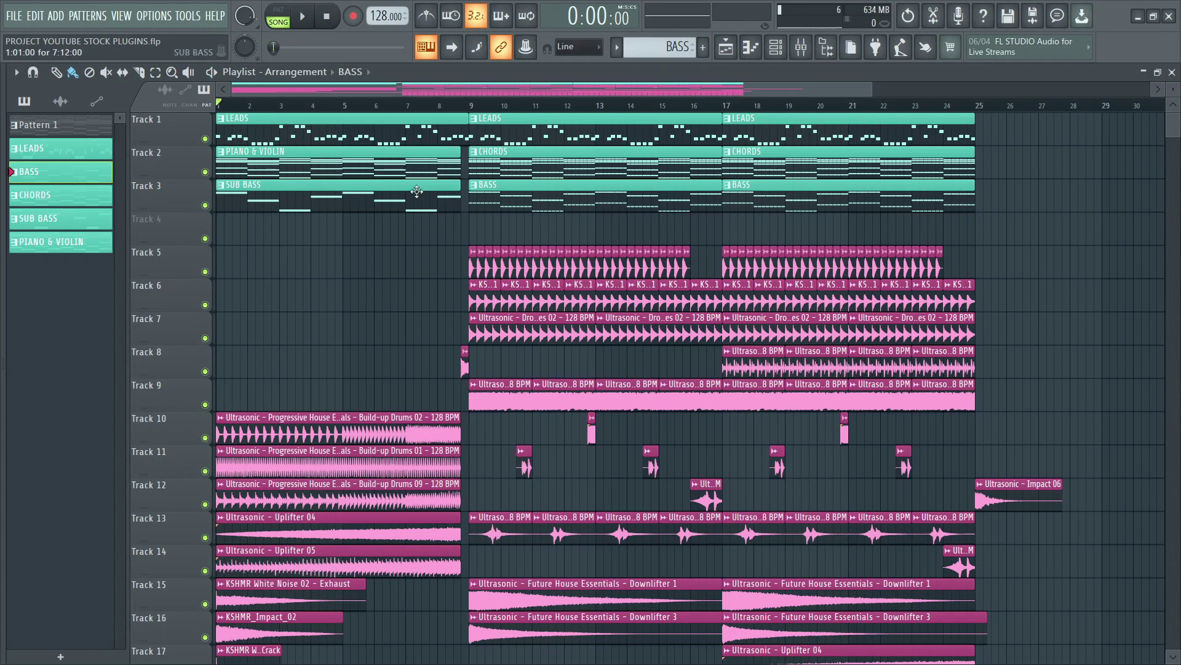
Step: Open the CHORDS pattern and play it with only the Saw channel soloed
{"action": "double_click", "coordinate": [105, 205]}
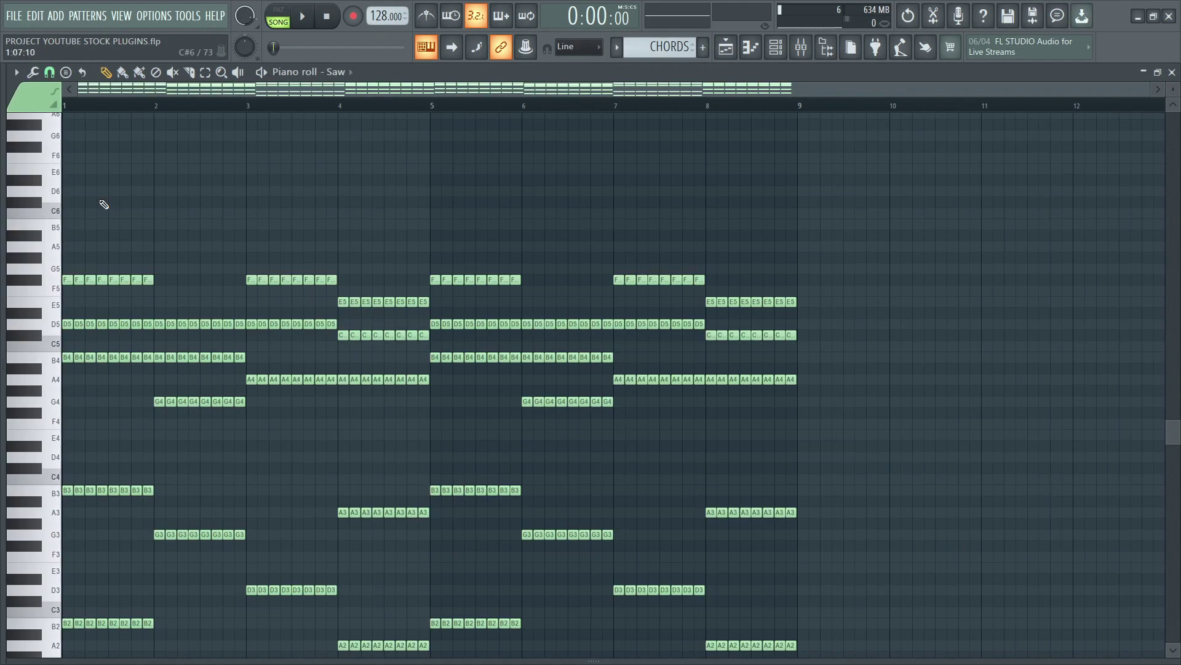
{"action": "scroll", "coordinate": [105, 204], "scroll_direction": "down", "scroll_amount": 4}
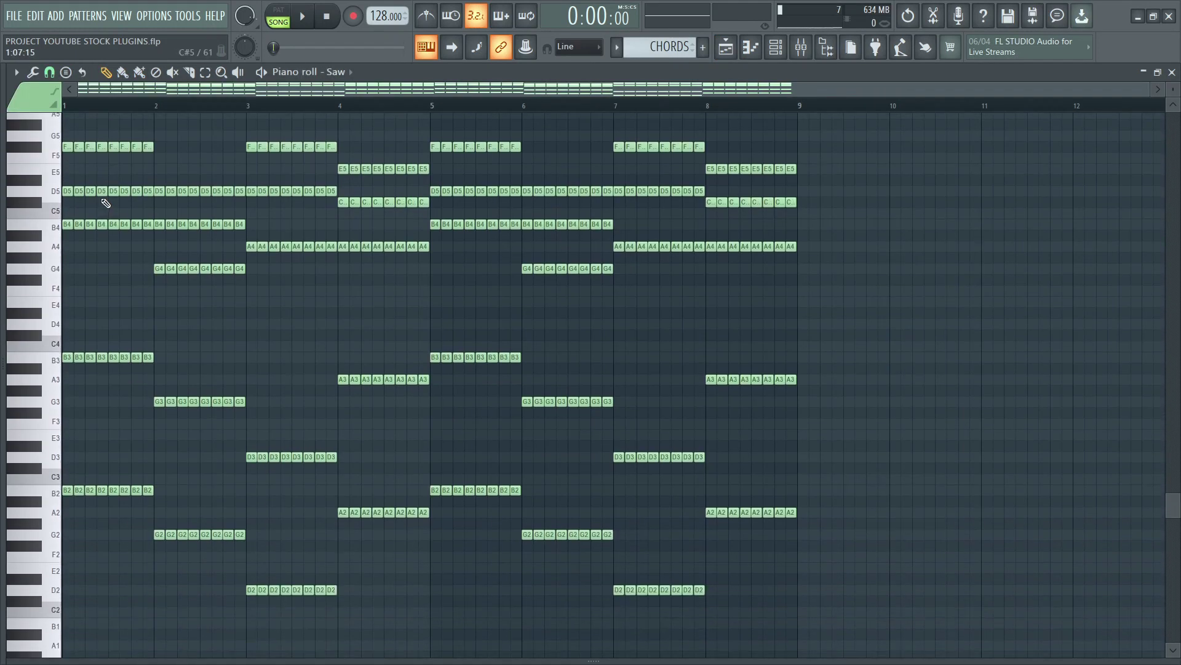
{"action": "left_click", "coordinate": [776, 48]}
{"action": "left_click", "coordinate": [312, 431]}
{"action": "right_click", "coordinate": [201, 432]}
{"action": "key", "text": "space"}
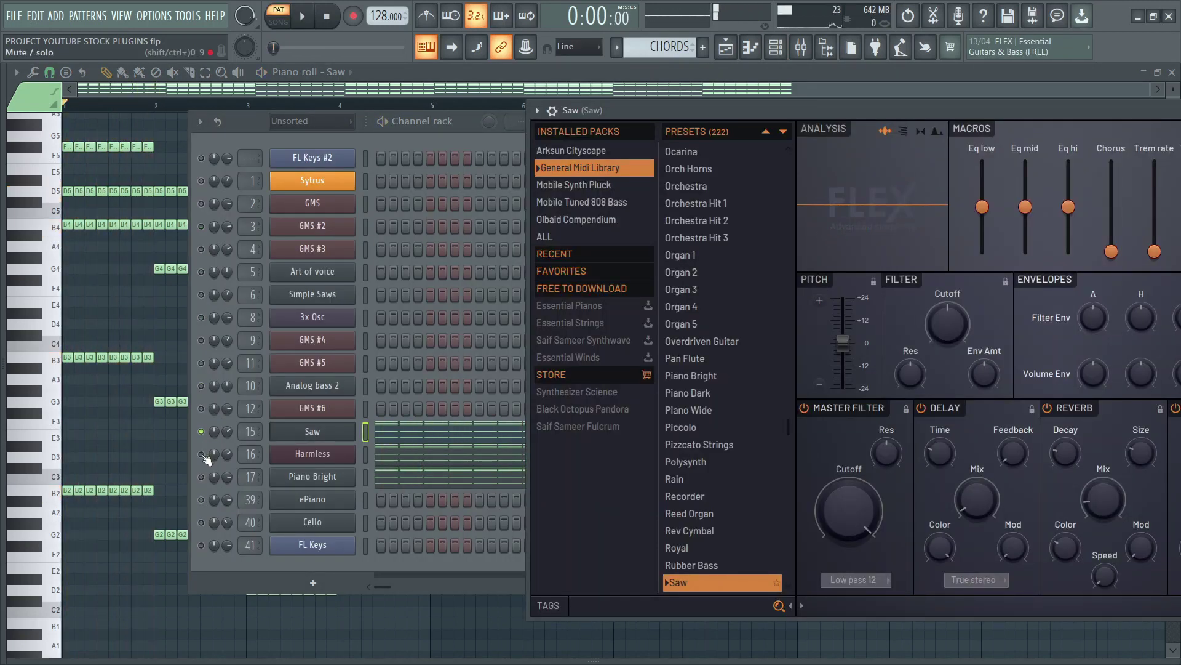
Step: Solo Harmless, then Piano Bright, stop playback and bring up the mixer
{"action": "right_click", "coordinate": [201, 454]}
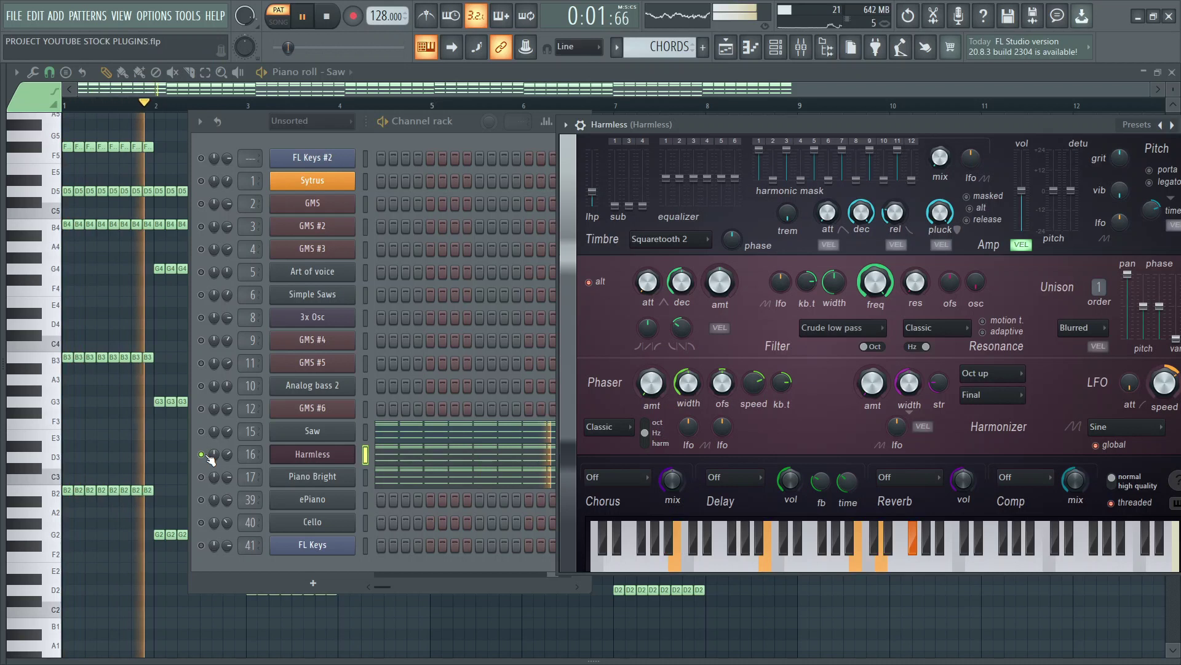
{"action": "right_click", "coordinate": [201, 476]}
{"action": "left_click", "coordinate": [301, 477]}
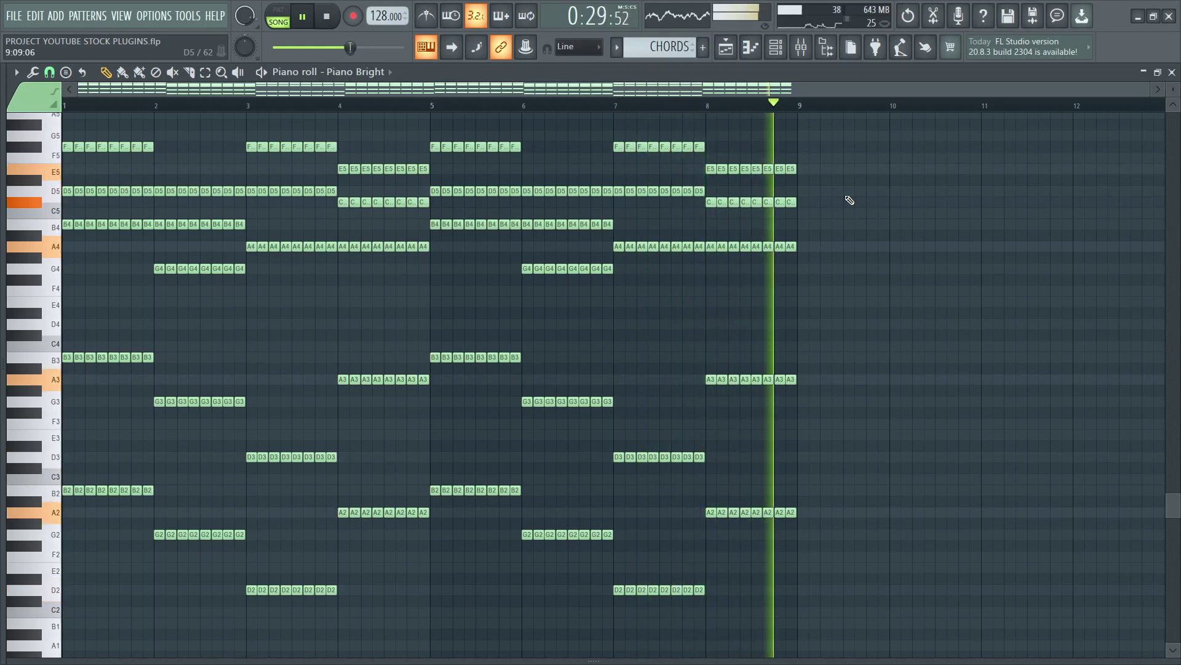
{"action": "key", "text": "space"}
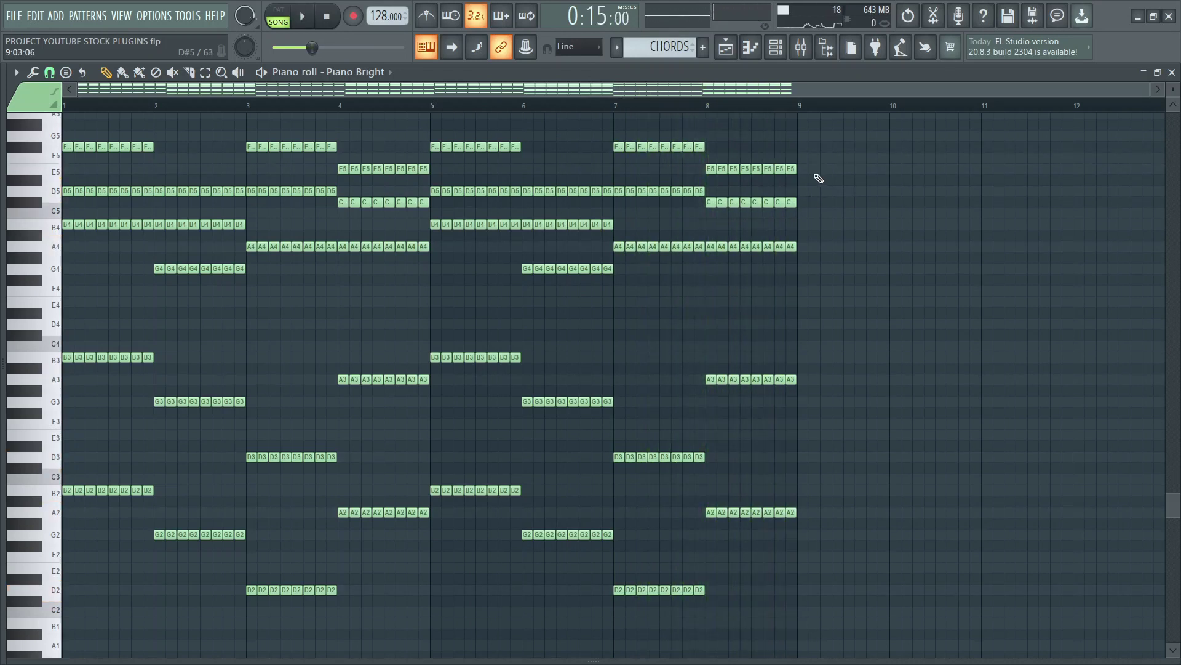
{"action": "left_click", "coordinate": [802, 50]}
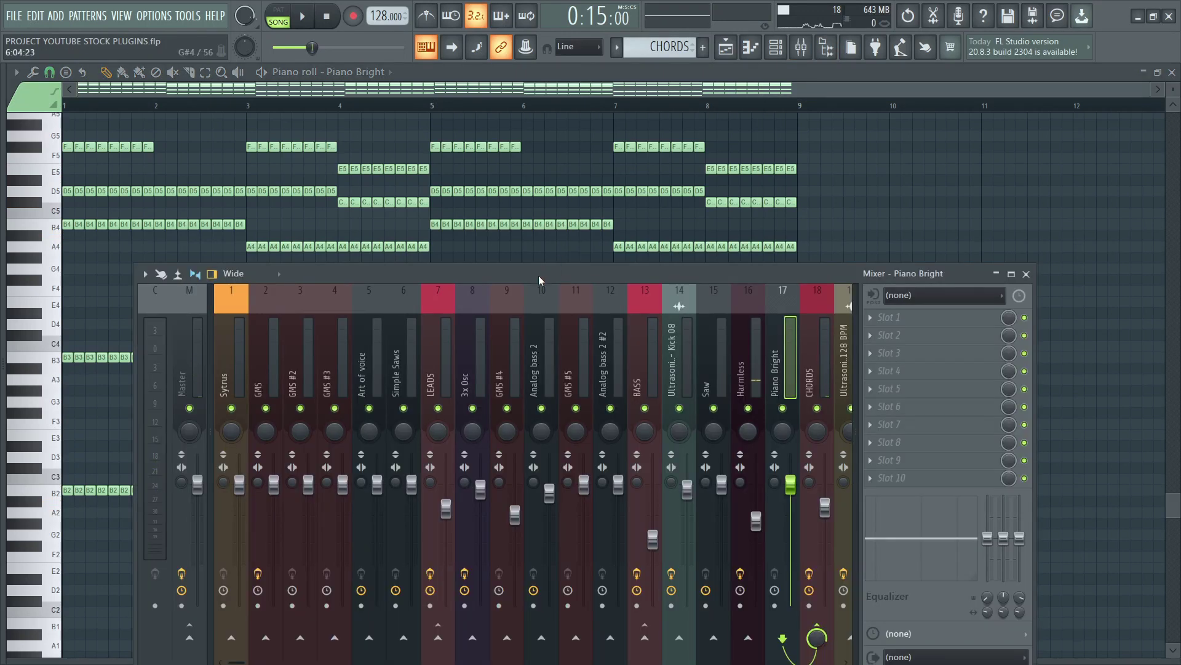
Step: Review CHORDS' Soundgoodizer, Reeverb 2, two parametric EQs, Limiter and Balance, then open Sytrus
{"action": "left_click", "coordinate": [817, 296]}
{"action": "left_click", "coordinate": [900, 318]}
{"action": "left_click", "coordinate": [905, 335]}
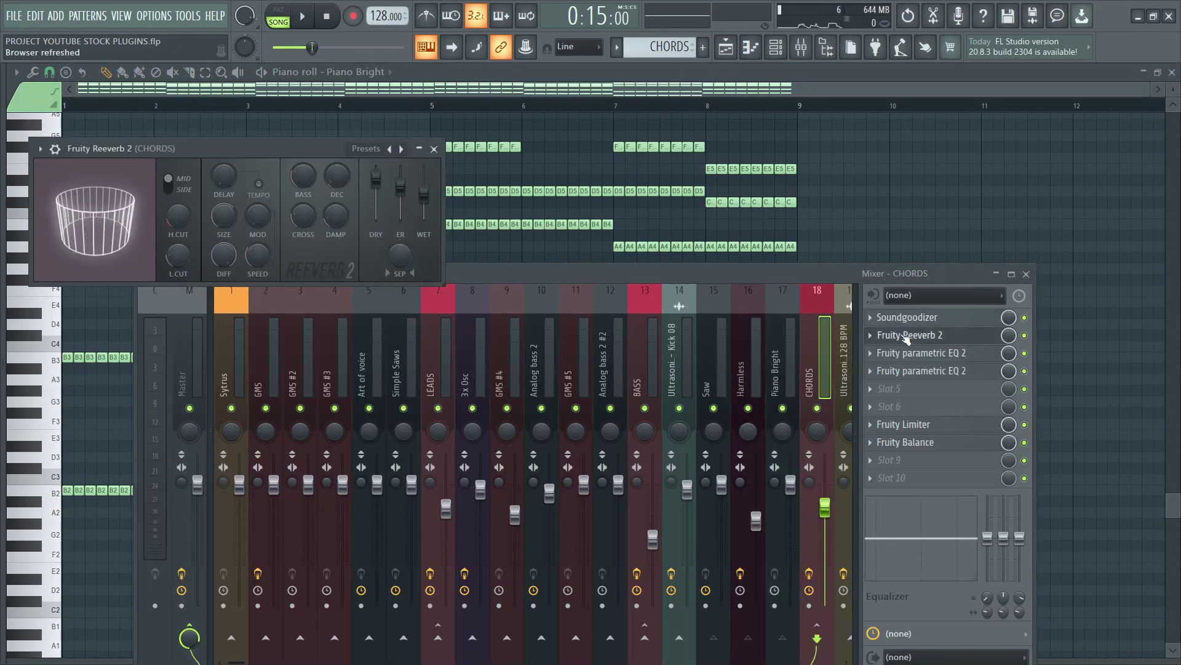
{"action": "left_click", "coordinate": [911, 353]}
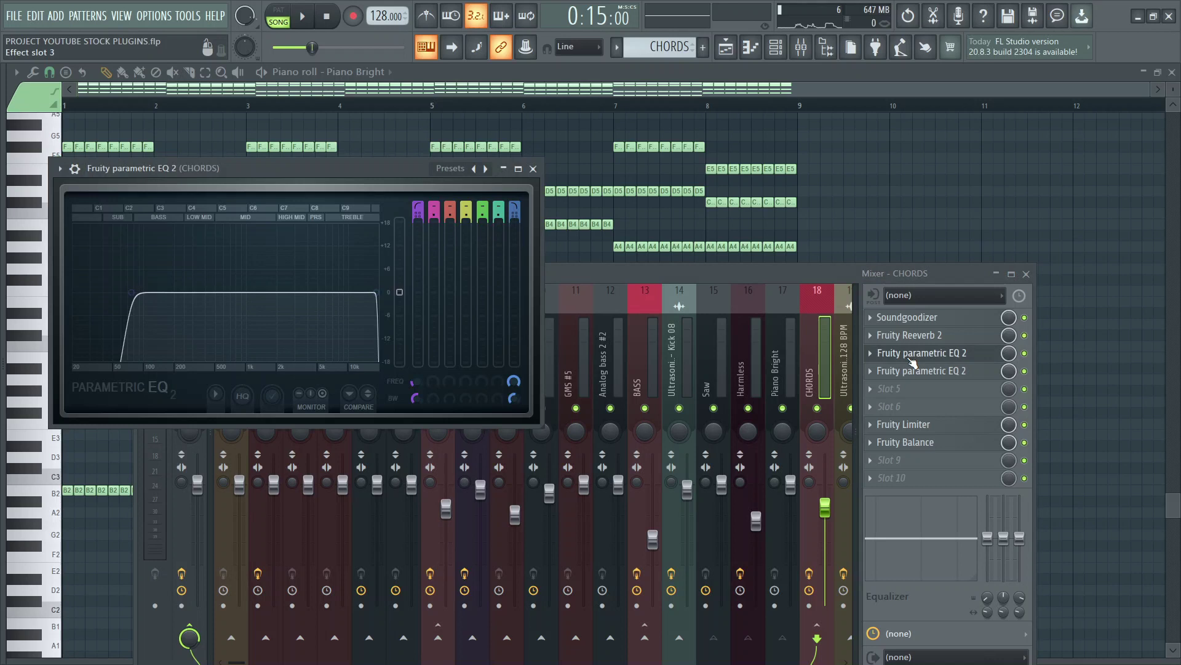
{"action": "left_click", "coordinate": [914, 370]}
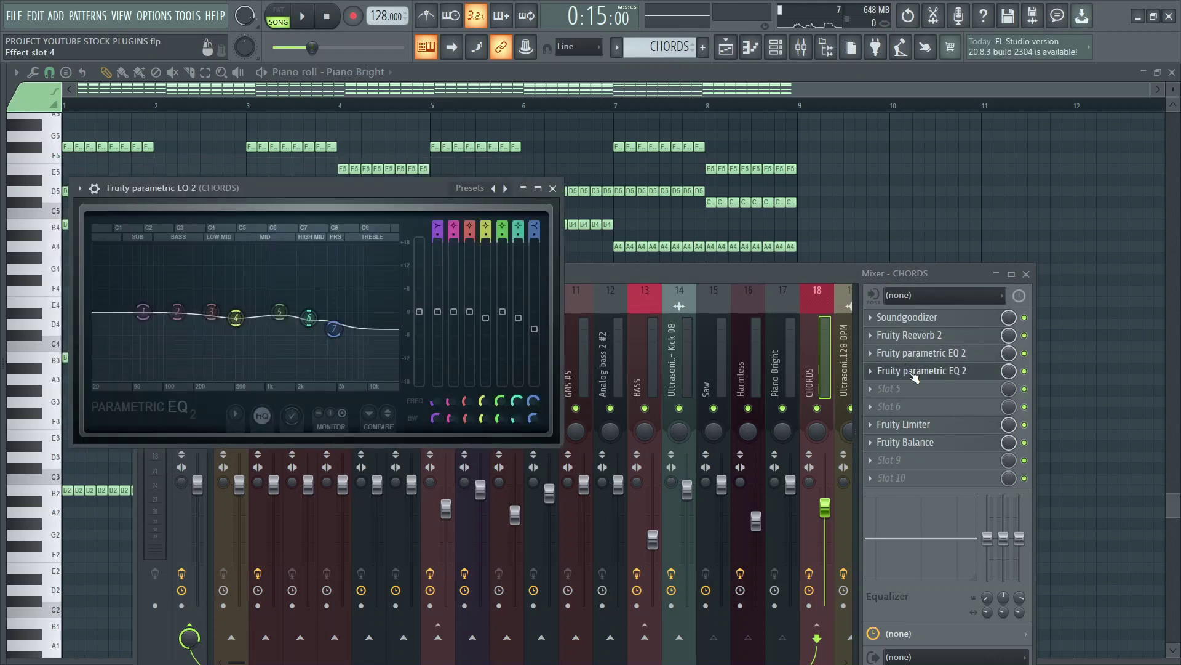
{"action": "left_click", "coordinate": [914, 369]}
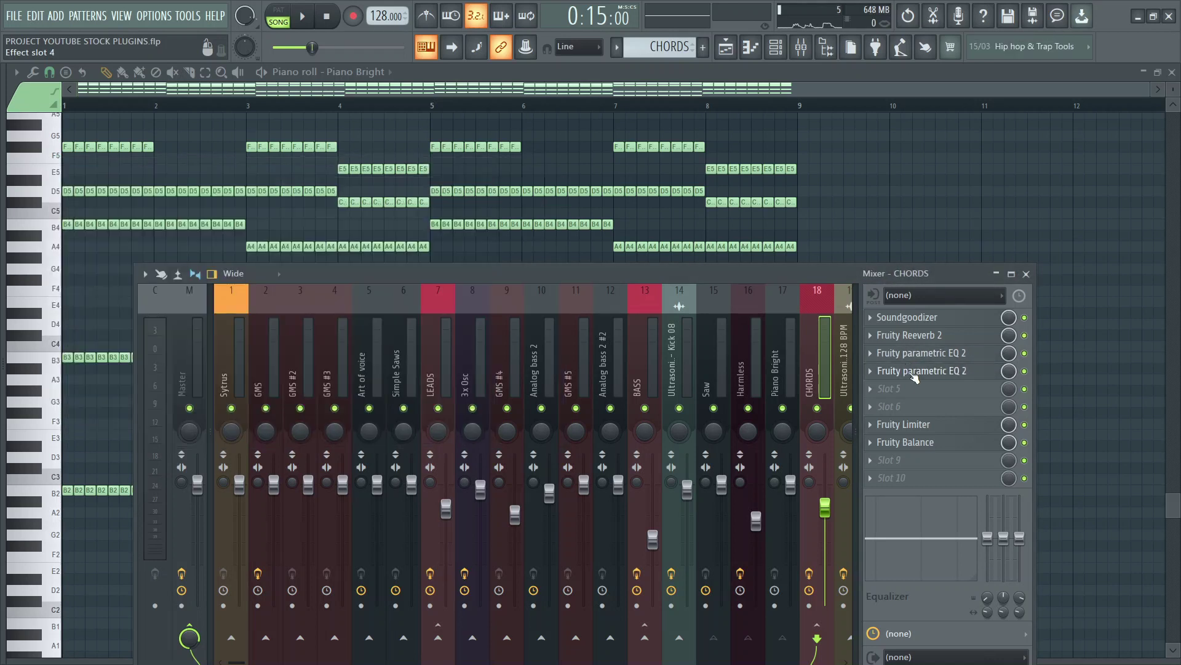
{"action": "left_click", "coordinate": [916, 424]}
{"action": "left_click", "coordinate": [929, 443]}
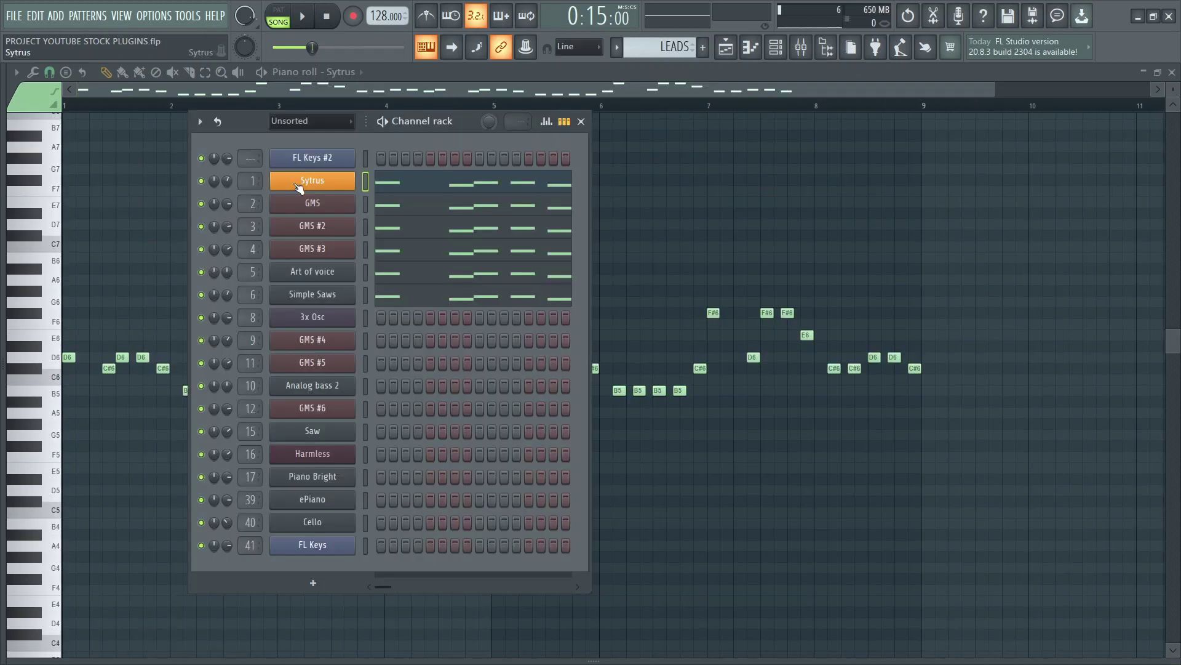
{"action": "left_click", "coordinate": [313, 180]}
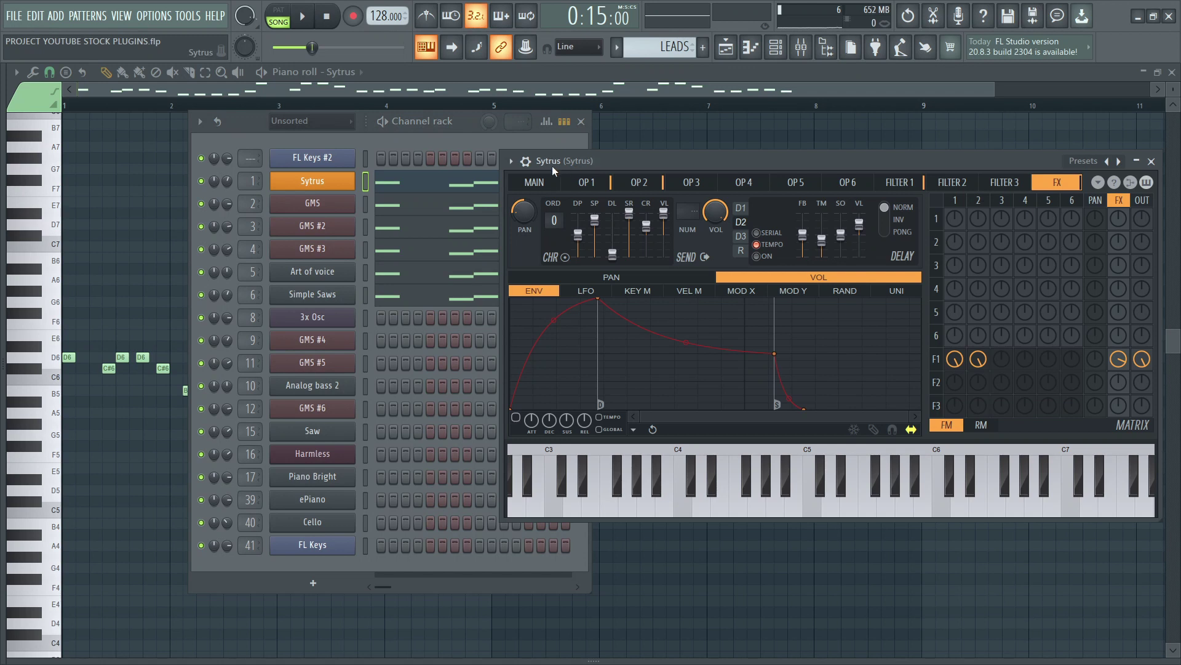
Step: Play the LEADS pattern through Sytrus, then switch to GMS and GMS #2
{"action": "left_click", "coordinate": [202, 183]}
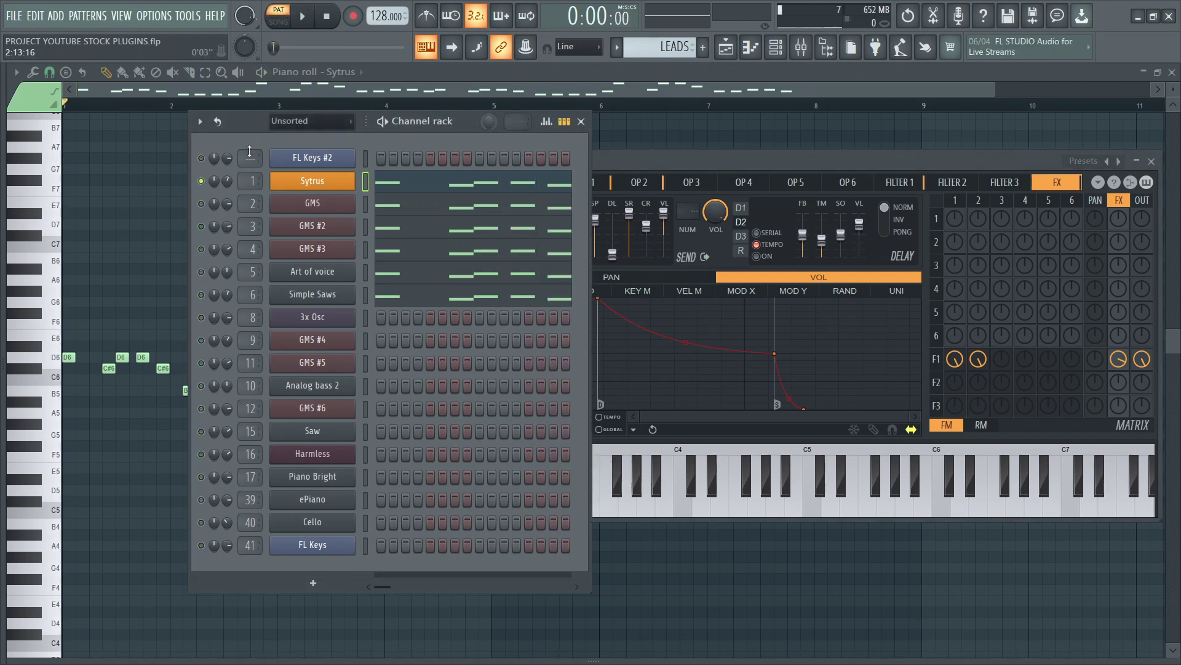
{"action": "key", "text": "space"}
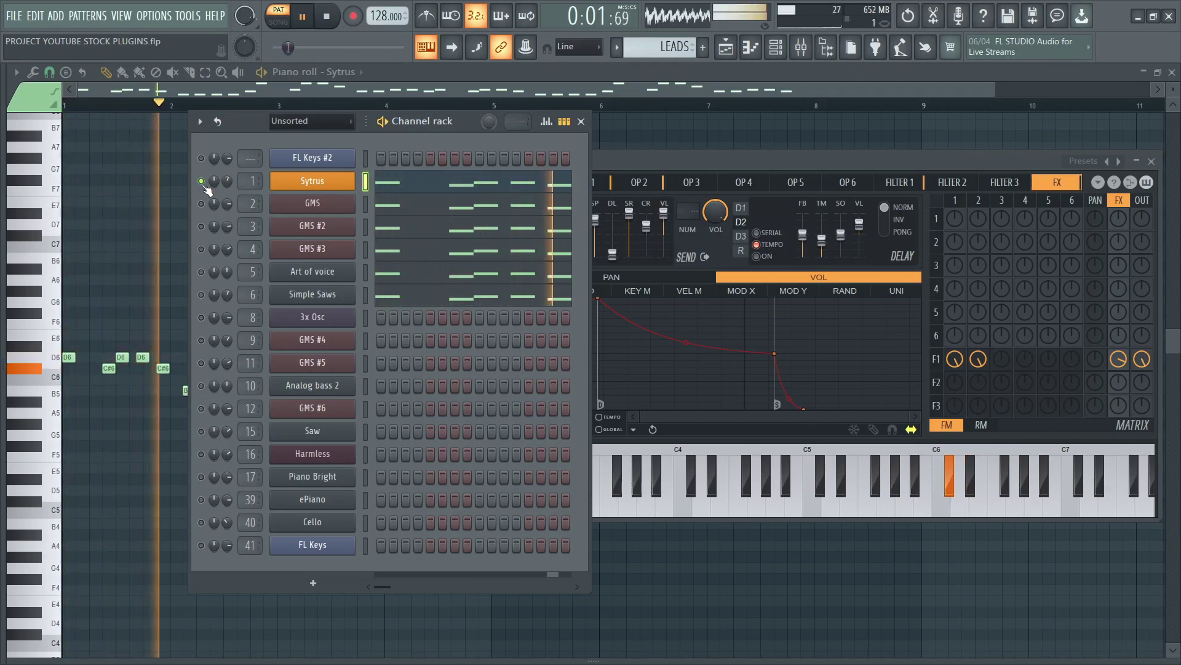
{"action": "key", "text": "space"}
{"action": "left_click", "coordinate": [205, 204]}
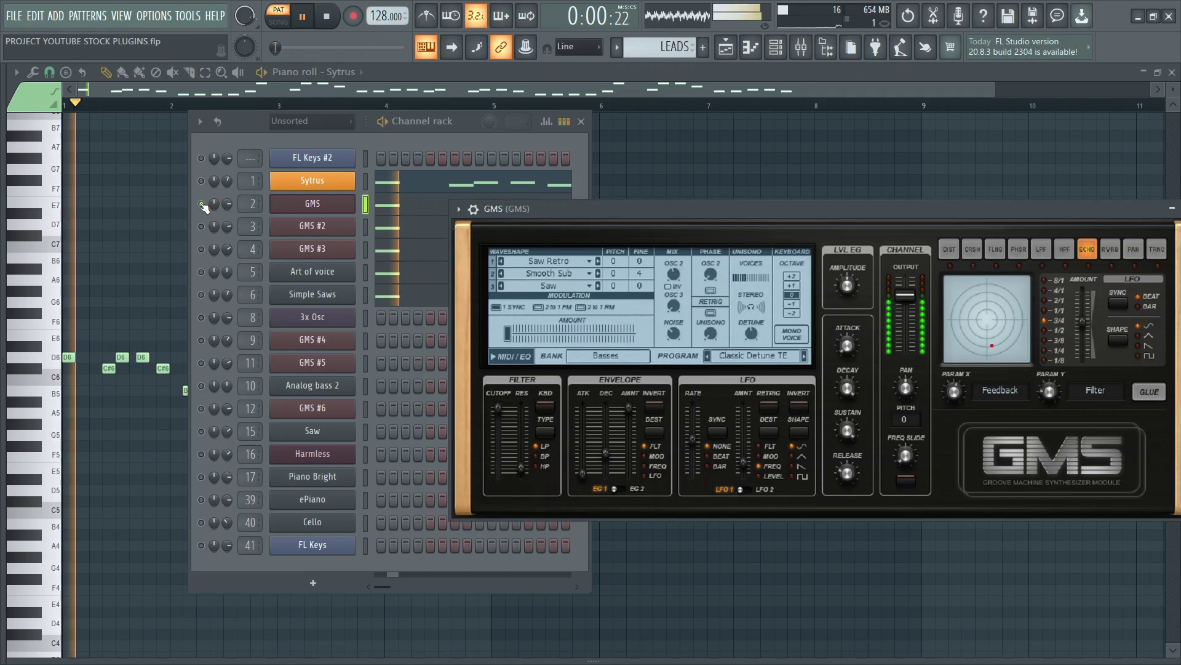
{"action": "key", "text": "space"}
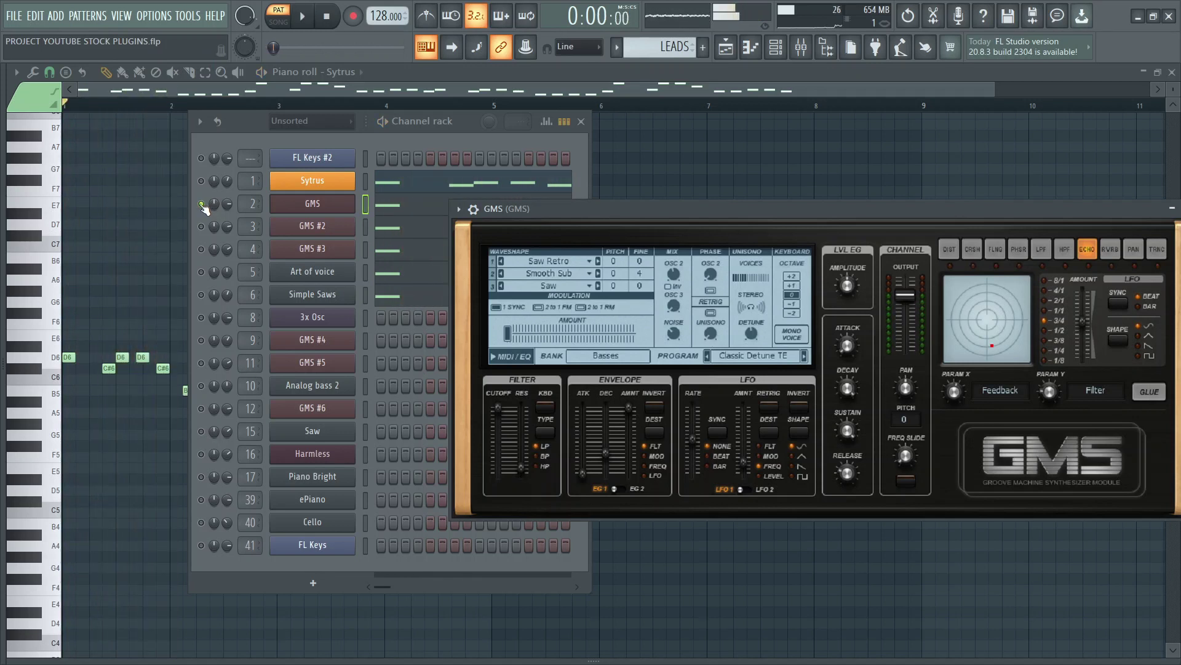
{"action": "left_click", "coordinate": [205, 226]}
{"action": "key", "text": "space"}
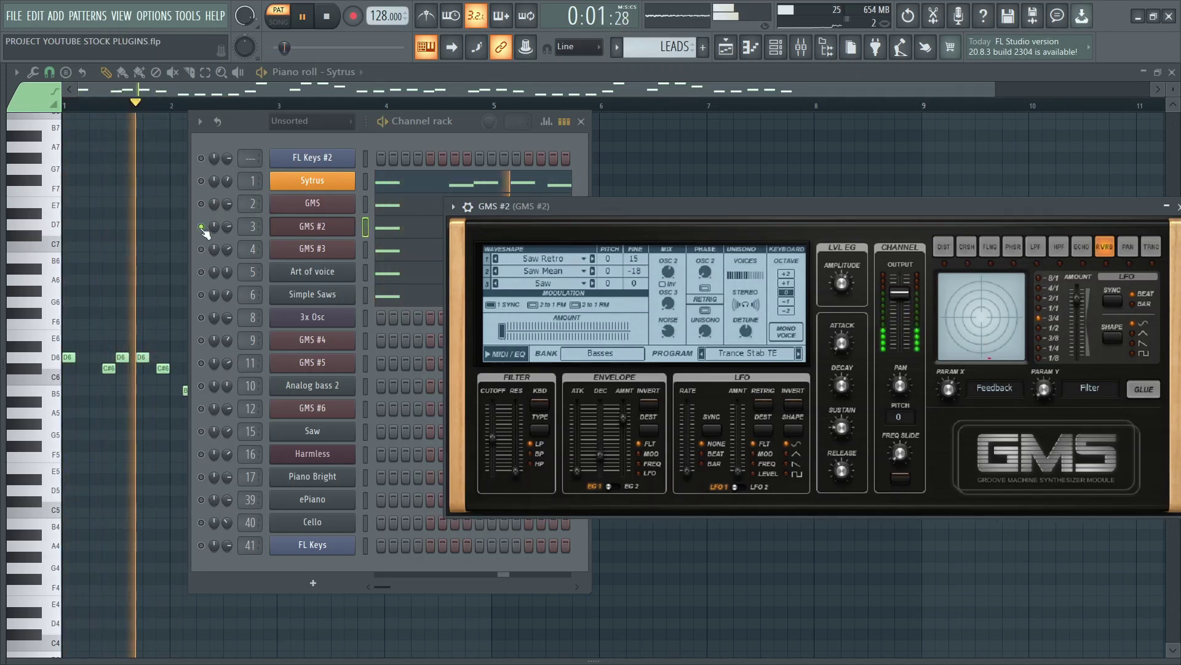
Step: Hear GMS #3, Art of voice and Simple Saws in turn, then open the mixer
{"action": "left_click", "coordinate": [201, 251]}
{"action": "key", "text": "space"}
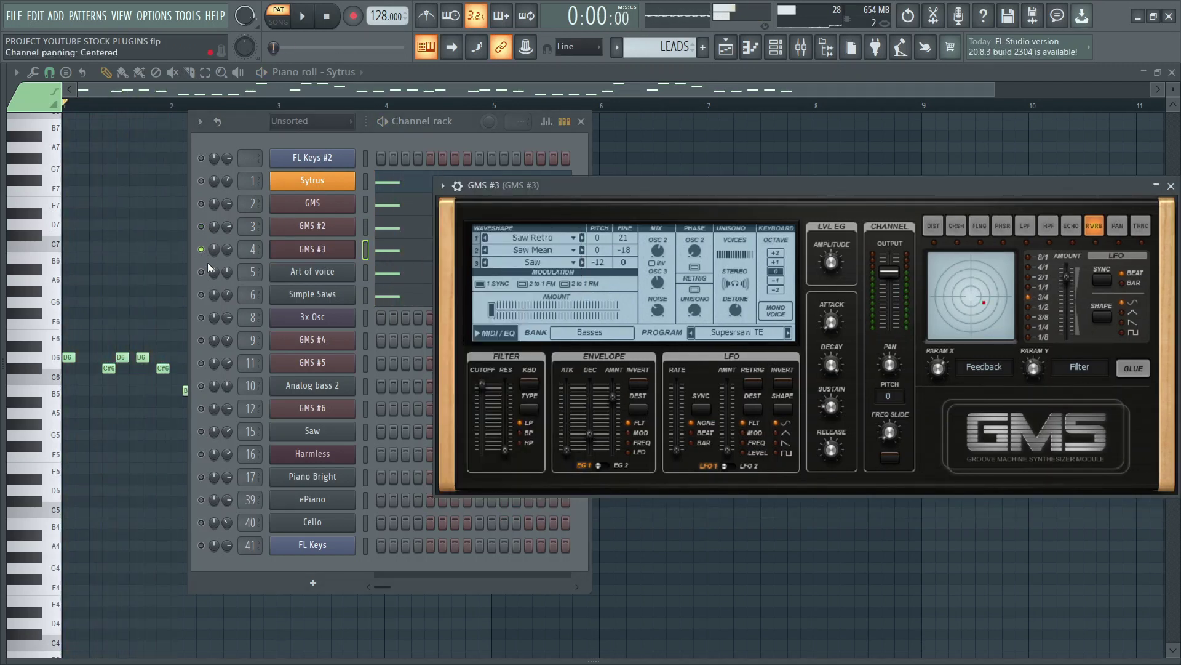
{"action": "left_click", "coordinate": [203, 271]}
{"action": "key", "text": "space"}
{"action": "key", "text": "space"}
{"action": "left_click", "coordinate": [203, 295]}
{"action": "key", "text": "space"}
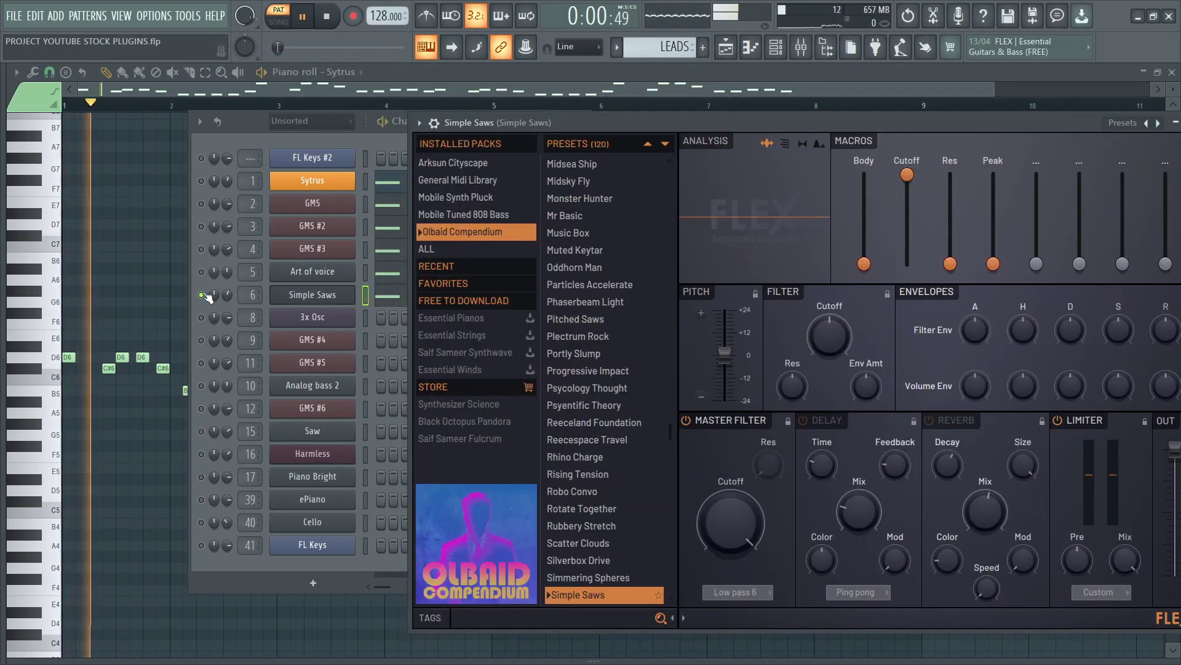
{"action": "key", "text": "space"}
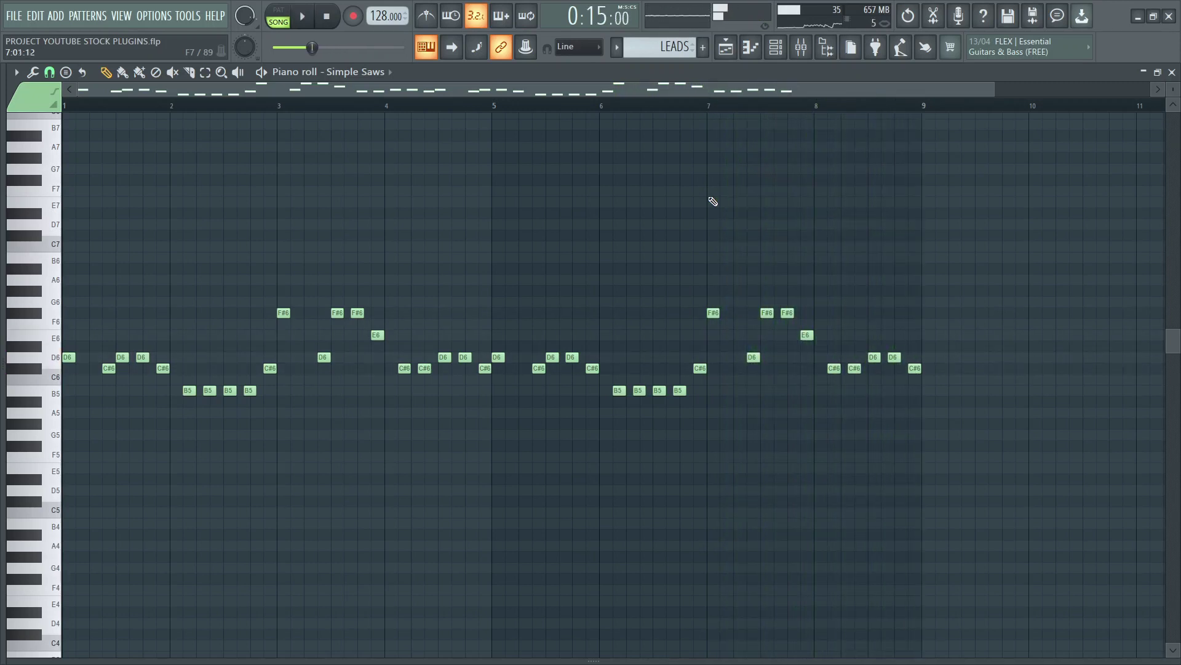
{"action": "key", "text": "F9"}
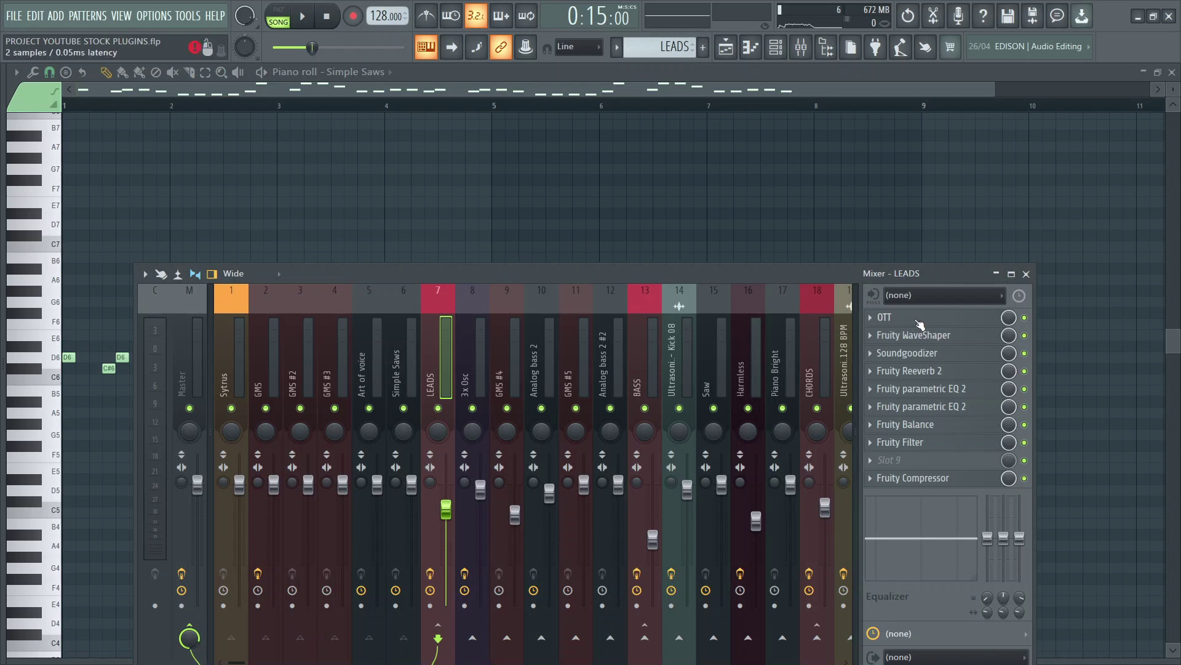
Step: View the LEADS OTT, WaveShaper, Soundgoodizer, Reeverb 2 and first parametric EQ
{"action": "left_click", "coordinate": [918, 321]}
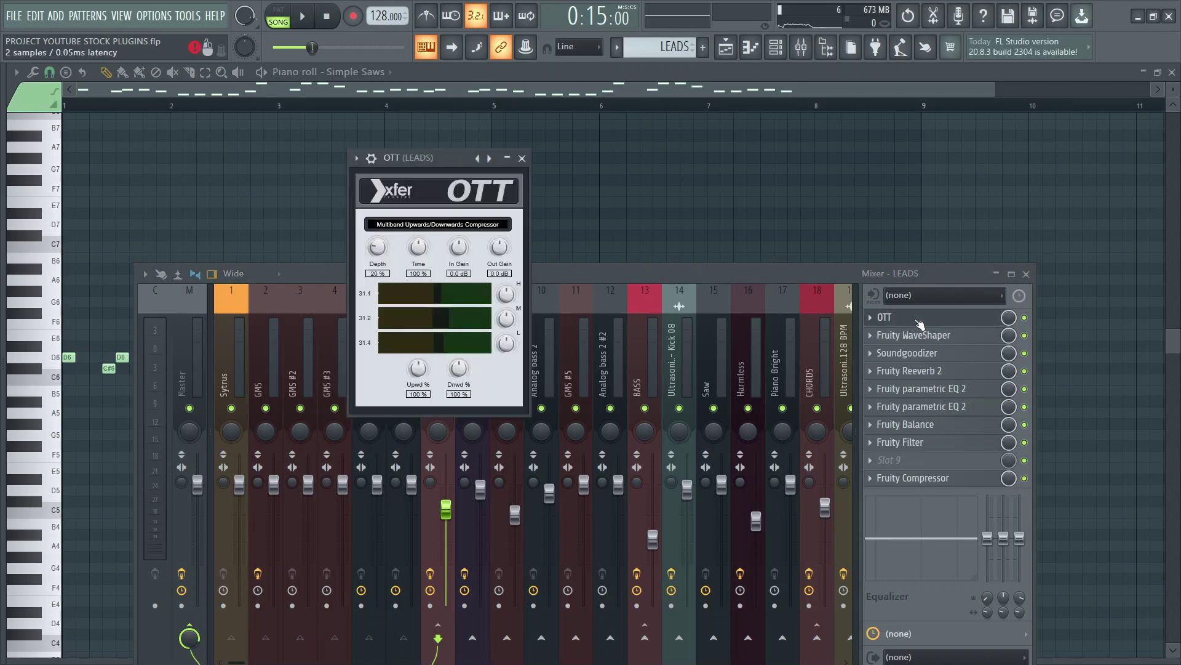
{"action": "left_click", "coordinate": [918, 337]}
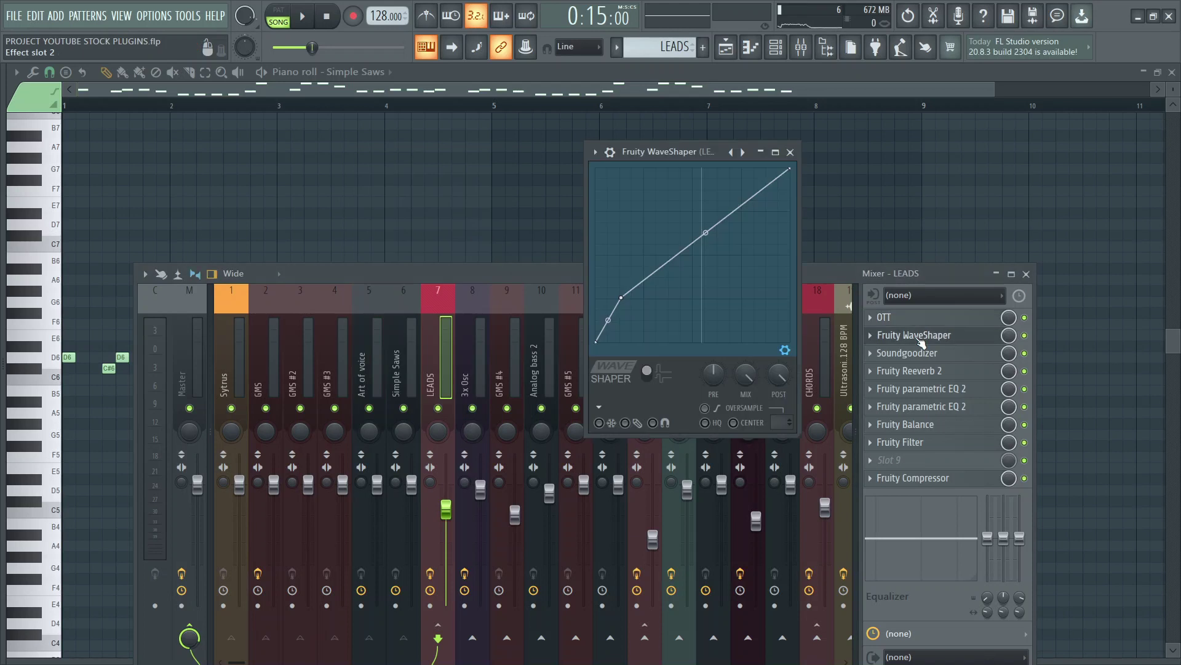
{"action": "left_click", "coordinate": [919, 355]}
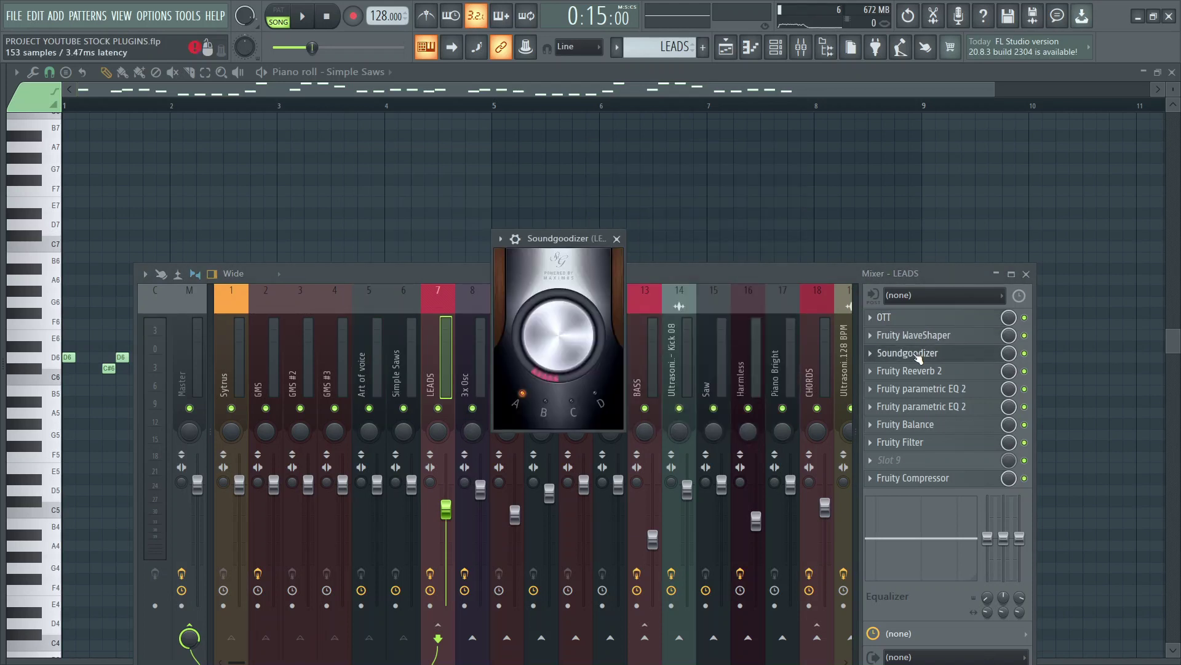
{"action": "left_click", "coordinate": [919, 372]}
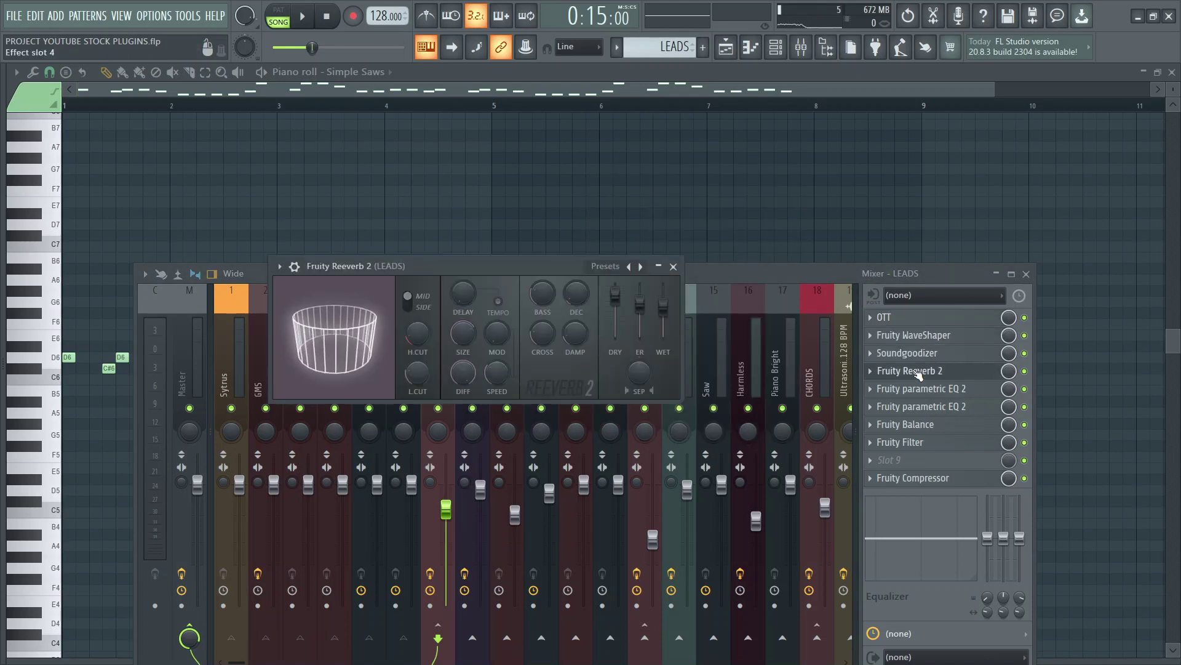
{"action": "left_click", "coordinate": [918, 390]}
Step: View the LEADS second parametric EQ, Balance, Filter and Compressor settings
{"action": "left_click", "coordinate": [920, 407]}
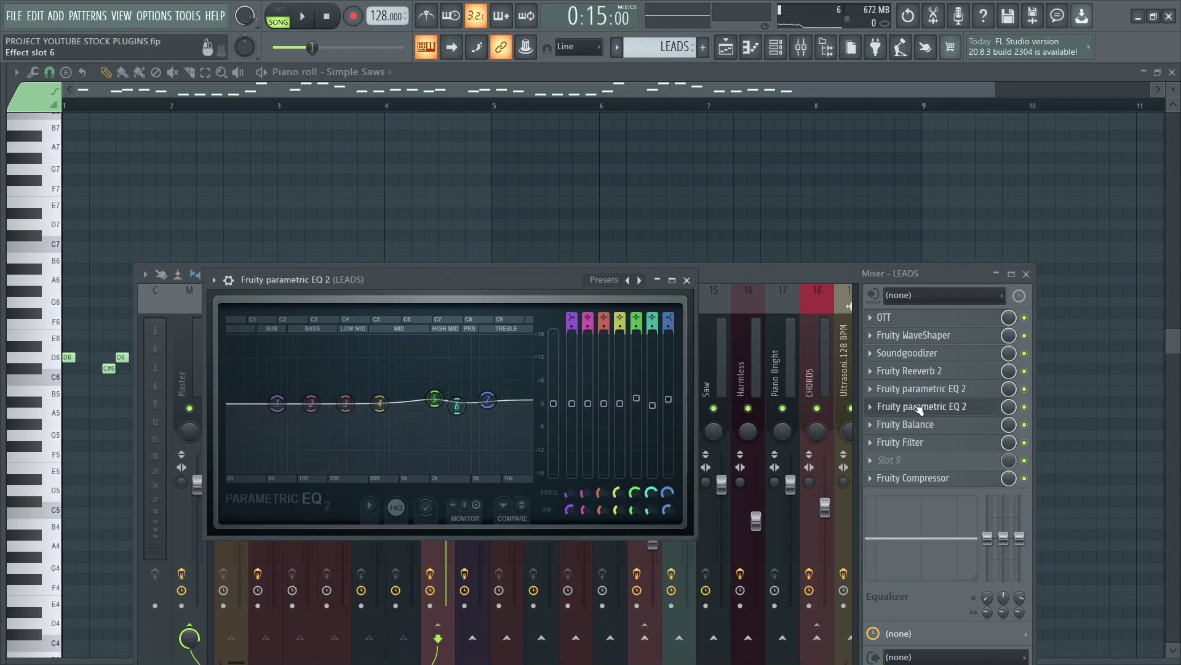
{"action": "left_click", "coordinate": [920, 407]}
{"action": "left_click", "coordinate": [930, 427]}
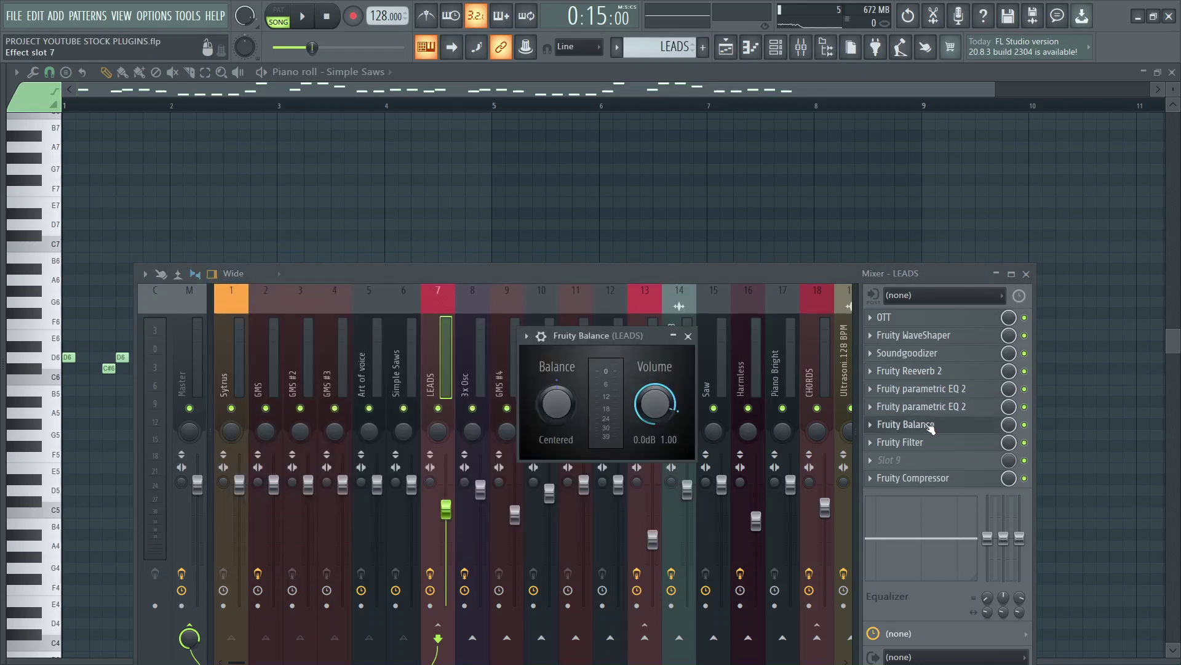
{"action": "left_click", "coordinate": [929, 424]}
{"action": "left_click", "coordinate": [931, 443]}
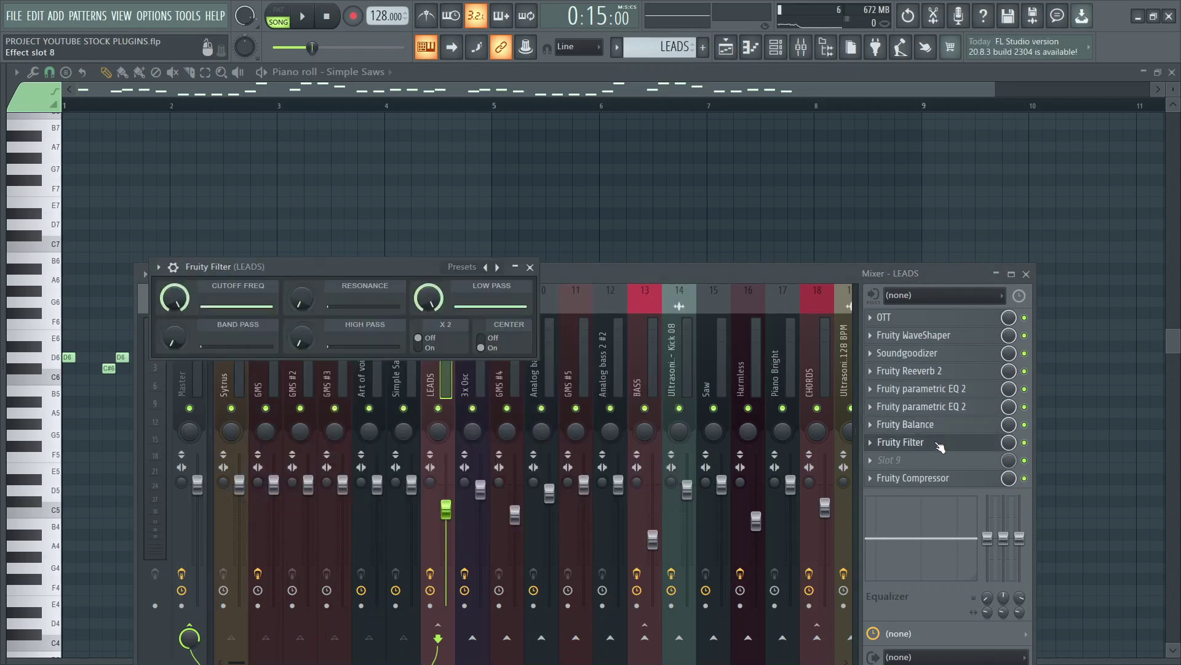
{"action": "left_click", "coordinate": [926, 478]}
{"action": "left_click", "coordinate": [927, 479]}
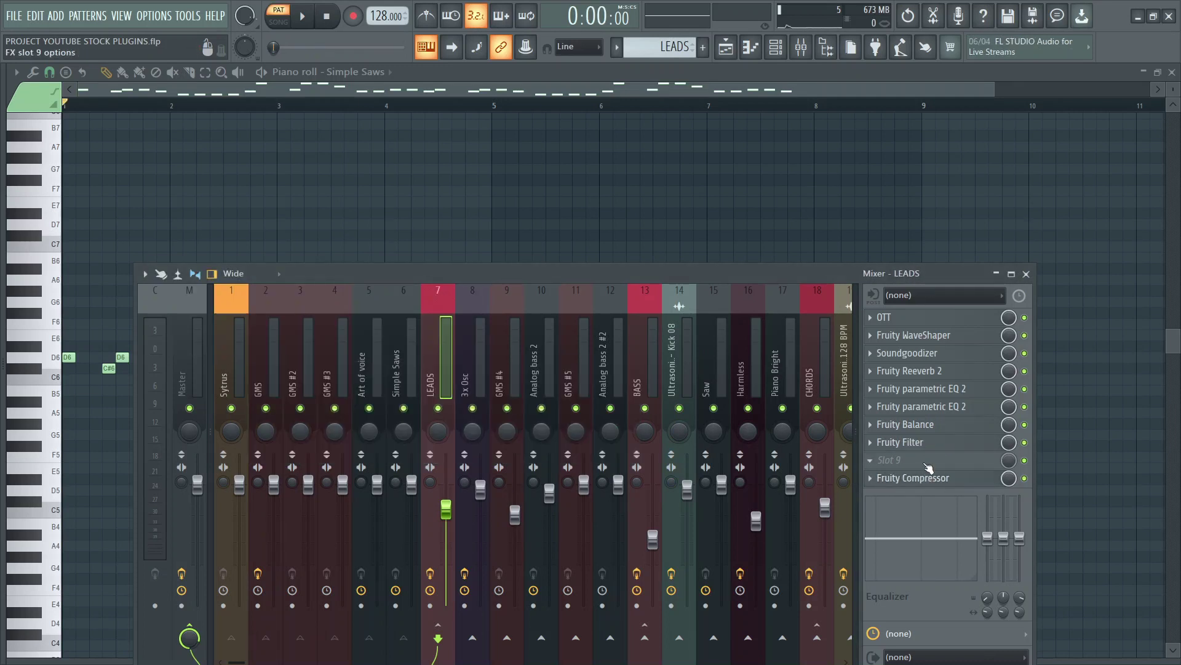
Step: Load Gross Beat into the empty Slot 9 on LEADS and move its window aside
{"action": "left_click", "coordinate": [926, 462]}
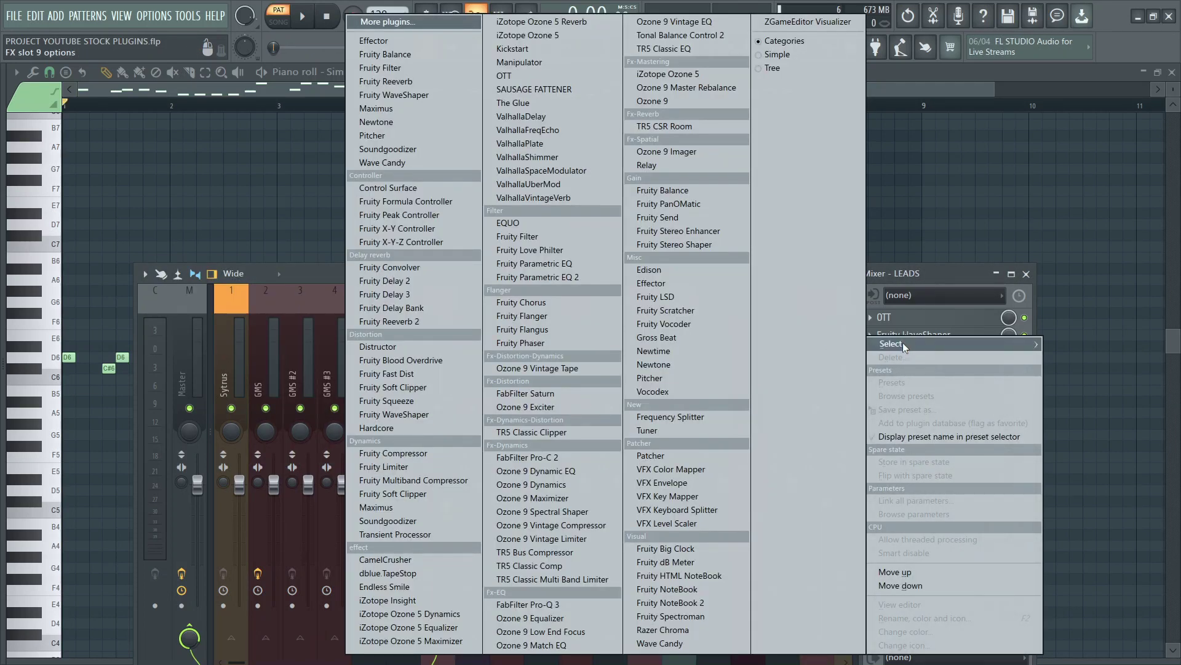
{"action": "left_click", "coordinate": [656, 337]}
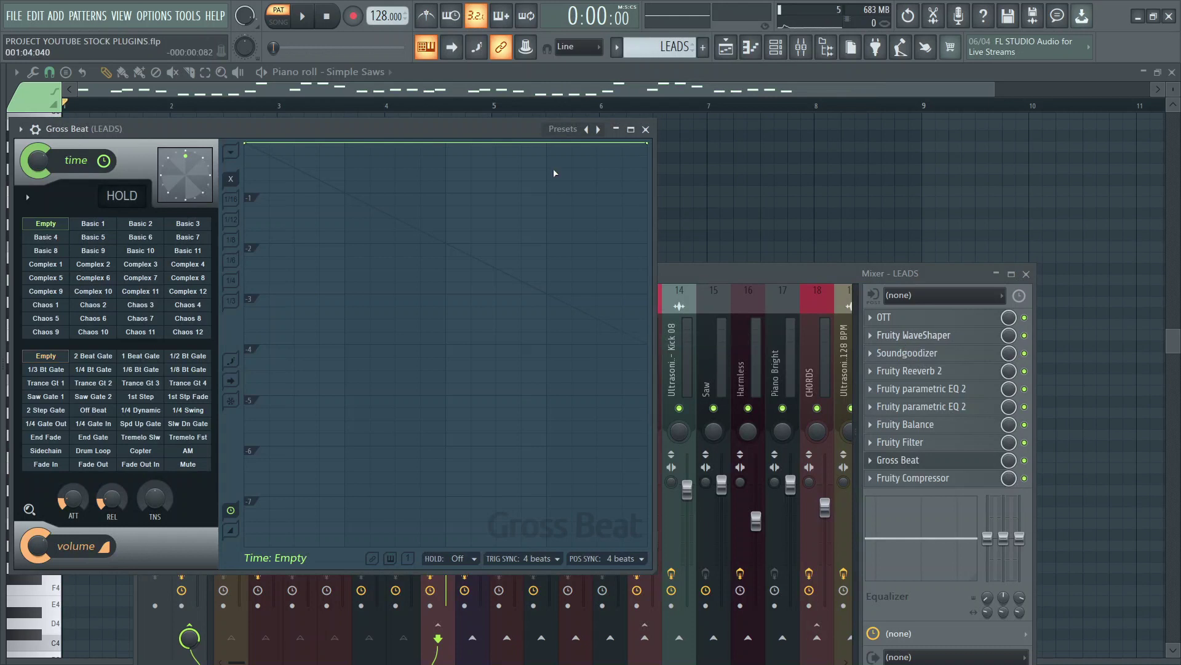
{"action": "left_click_drag", "start_coordinate": [464, 134], "coordinate": [655, 162]}
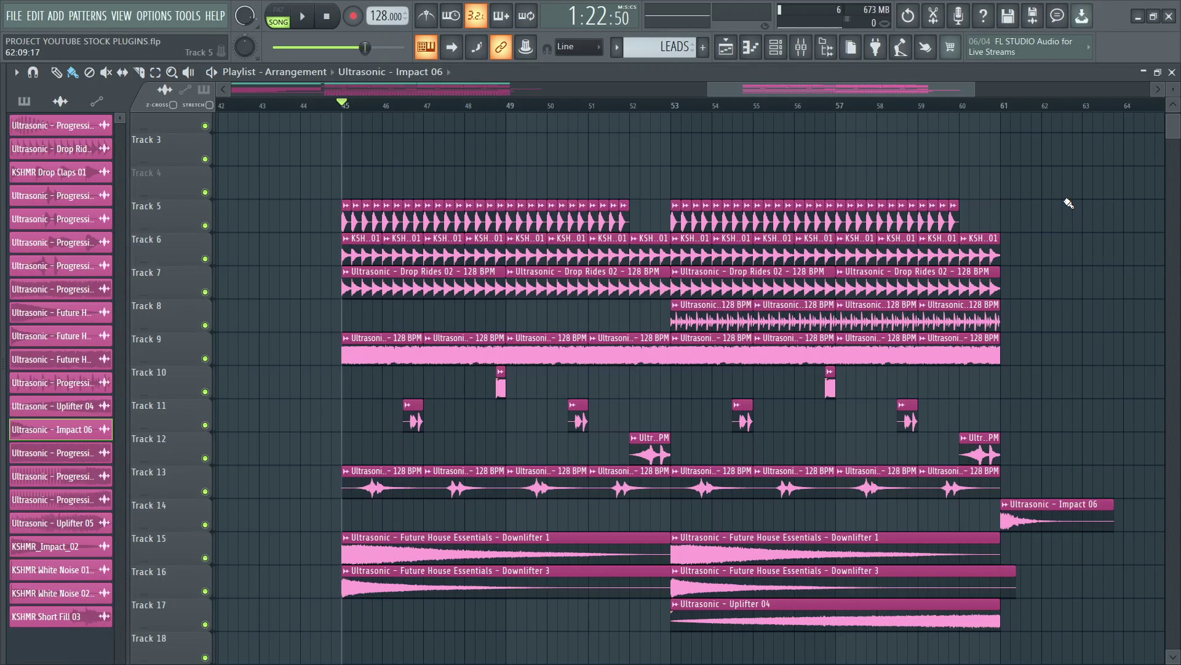
Step: Solo Tracks 5, 6, 7 and 9 in turn, playing each from bar 45
{"action": "left_click", "coordinate": [206, 226], "text": "ctrl"}
{"action": "key", "text": "space"}
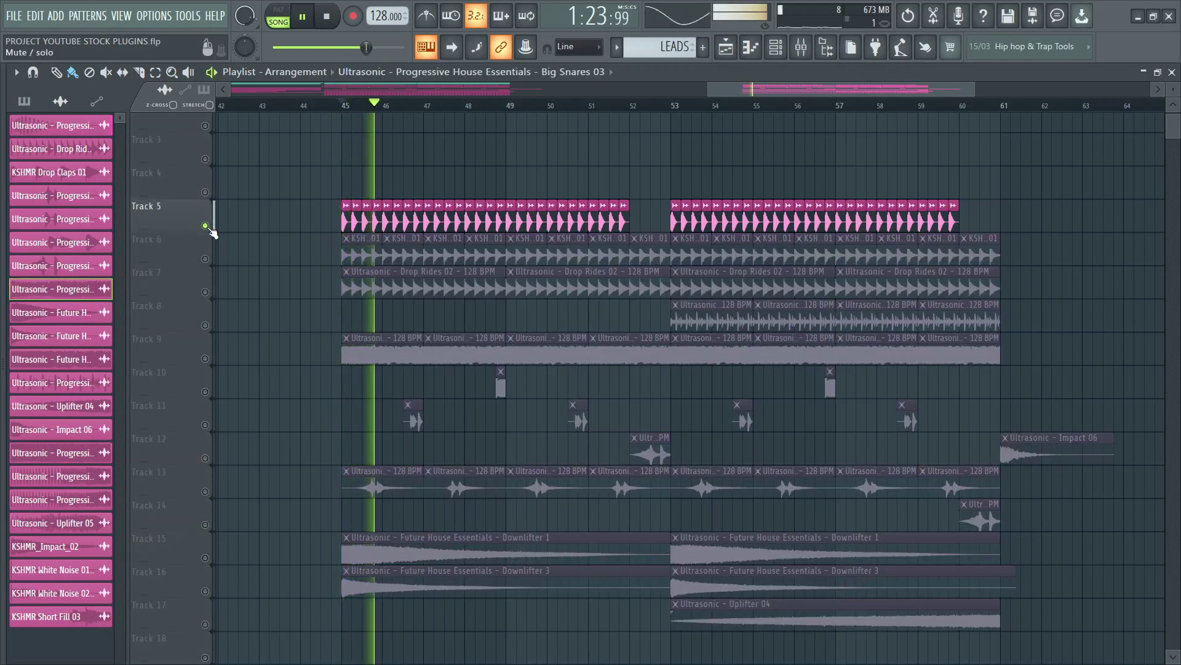
{"action": "left_click", "coordinate": [206, 259], "text": "ctrl"}
{"action": "key", "text": "space"}
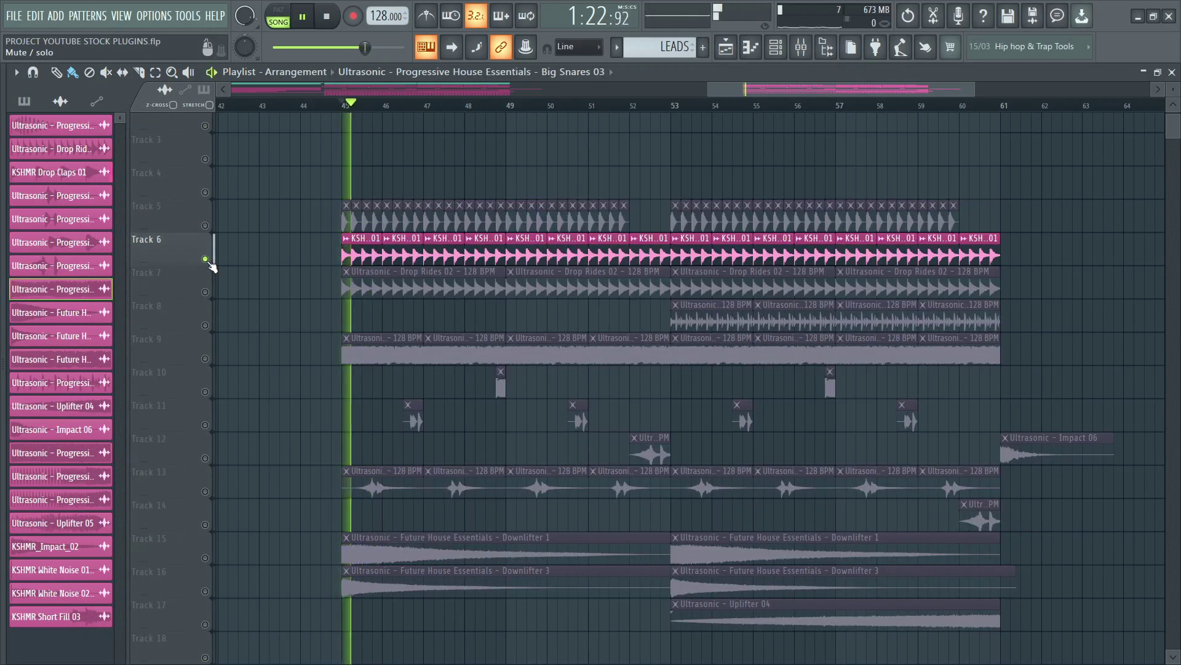
{"action": "left_click", "coordinate": [206, 293], "text": "ctrl"}
{"action": "key", "text": "space"}
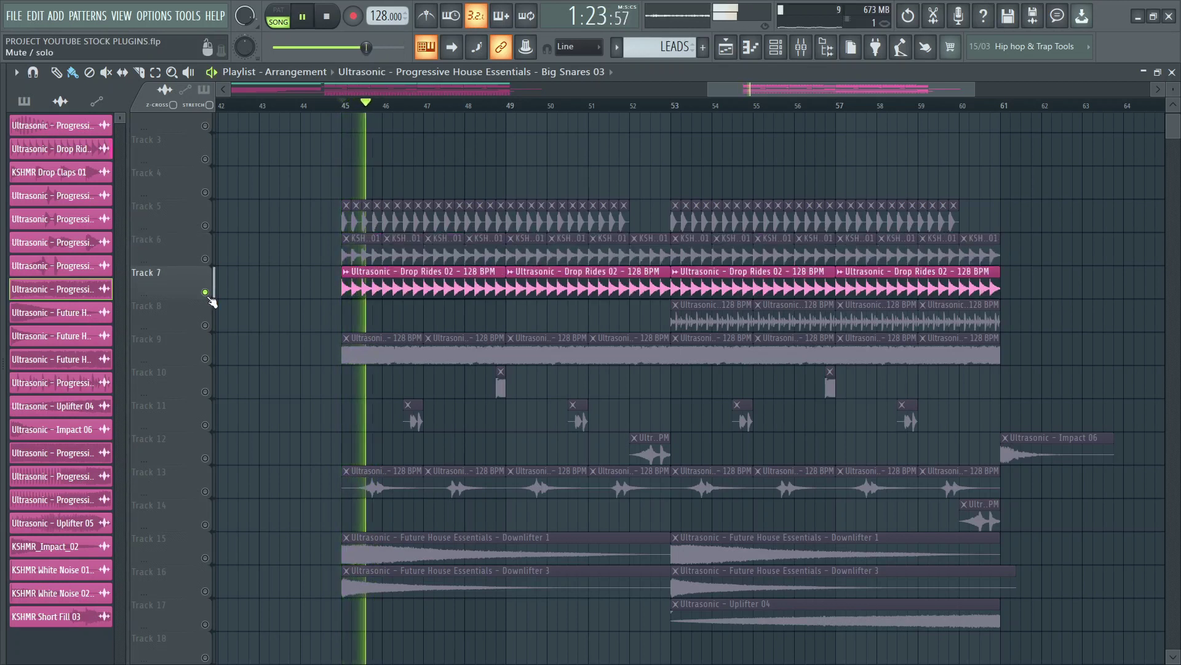
{"action": "left_click", "coordinate": [206, 359], "text": "ctrl"}
{"action": "key", "text": "space"}
{"action": "key", "text": "space"}
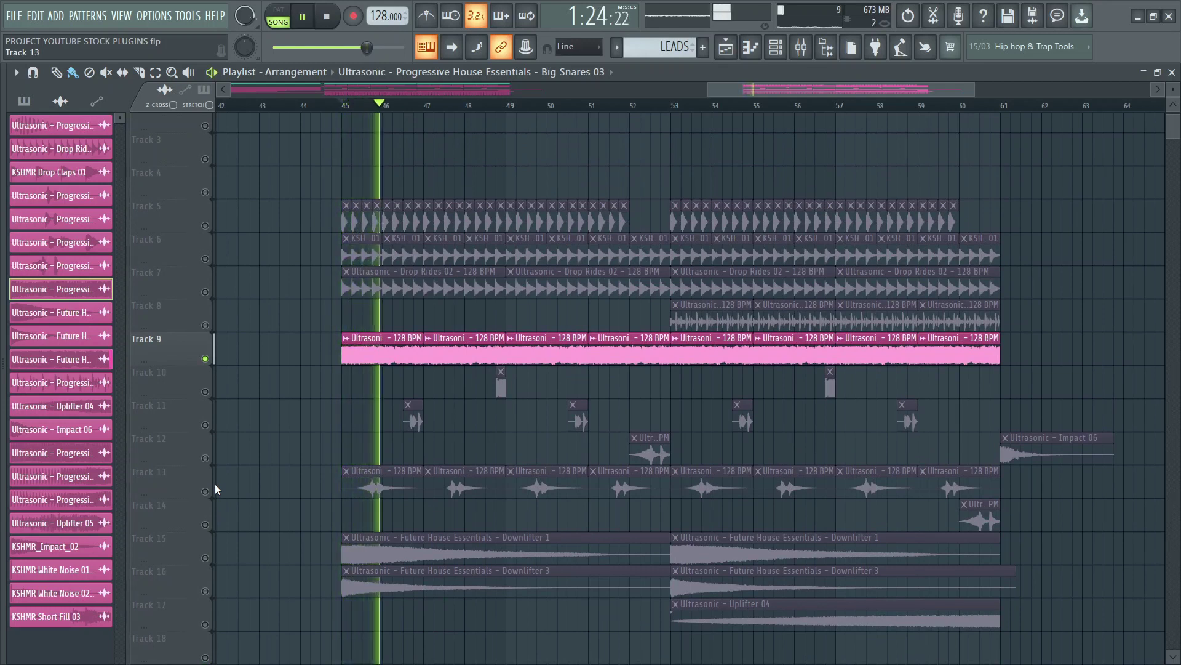
{"action": "key", "text": "space"}
Step: Play Tracks 10–13 together, jumping to bar 52, then solo Tracks 15 and 16
{"action": "left_click", "coordinate": [205, 492], "text": "ctrl"}
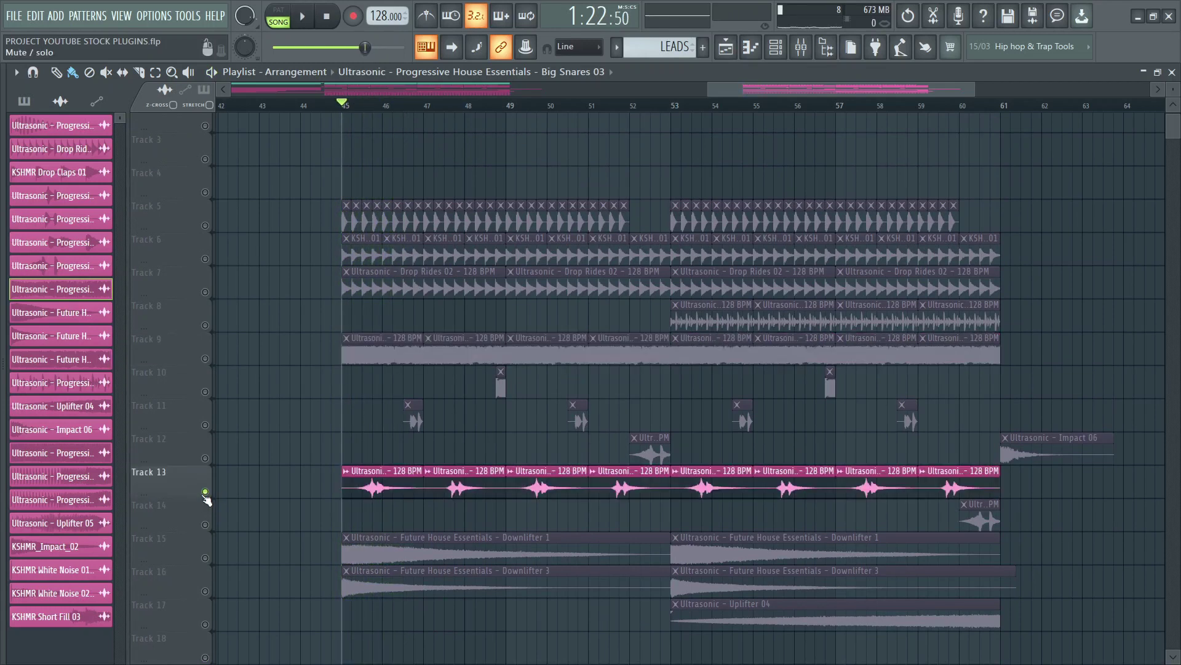
{"action": "left_click_drag", "start_coordinate": [205, 392], "coordinate": [207, 458]}
{"action": "key", "text": "space"}
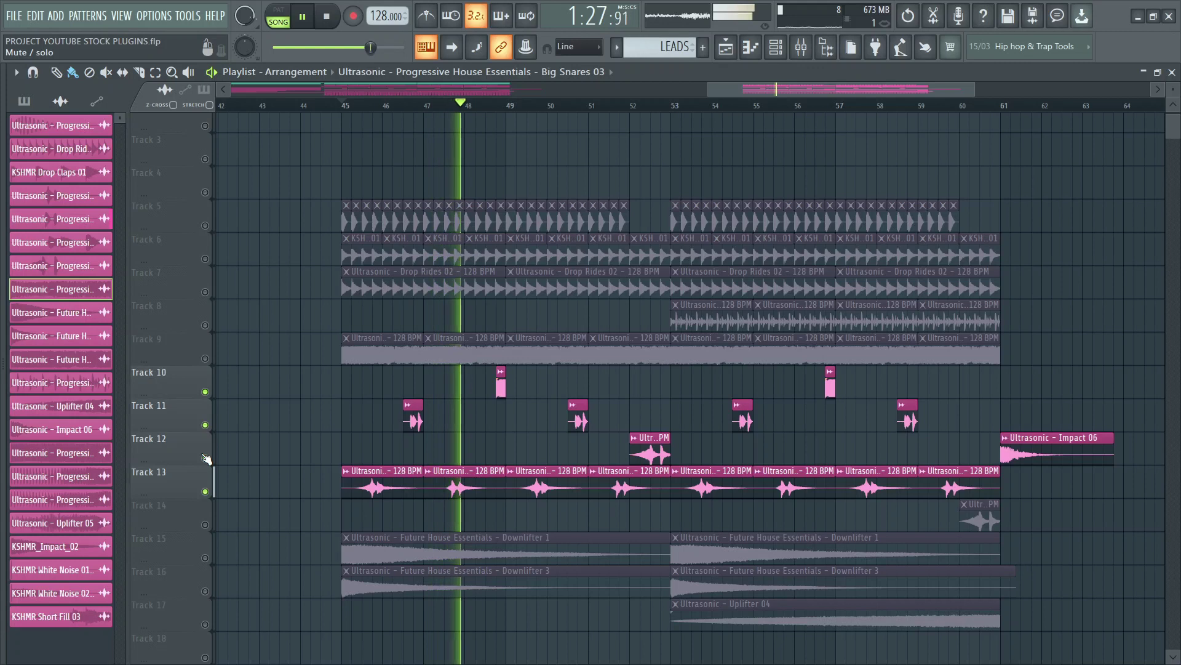
{"action": "left_click", "coordinate": [626, 104]}
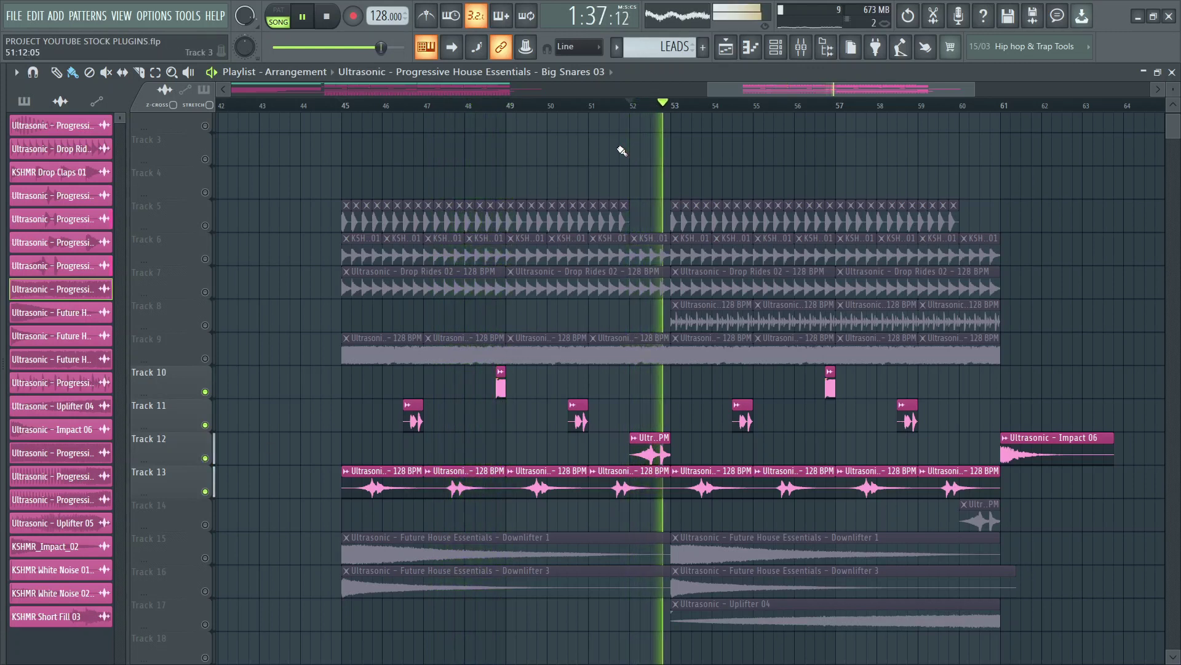
{"action": "left_click_drag", "start_coordinate": [205, 558], "coordinate": [204, 591], "text": "ctrl"}
{"action": "key", "text": "space"}
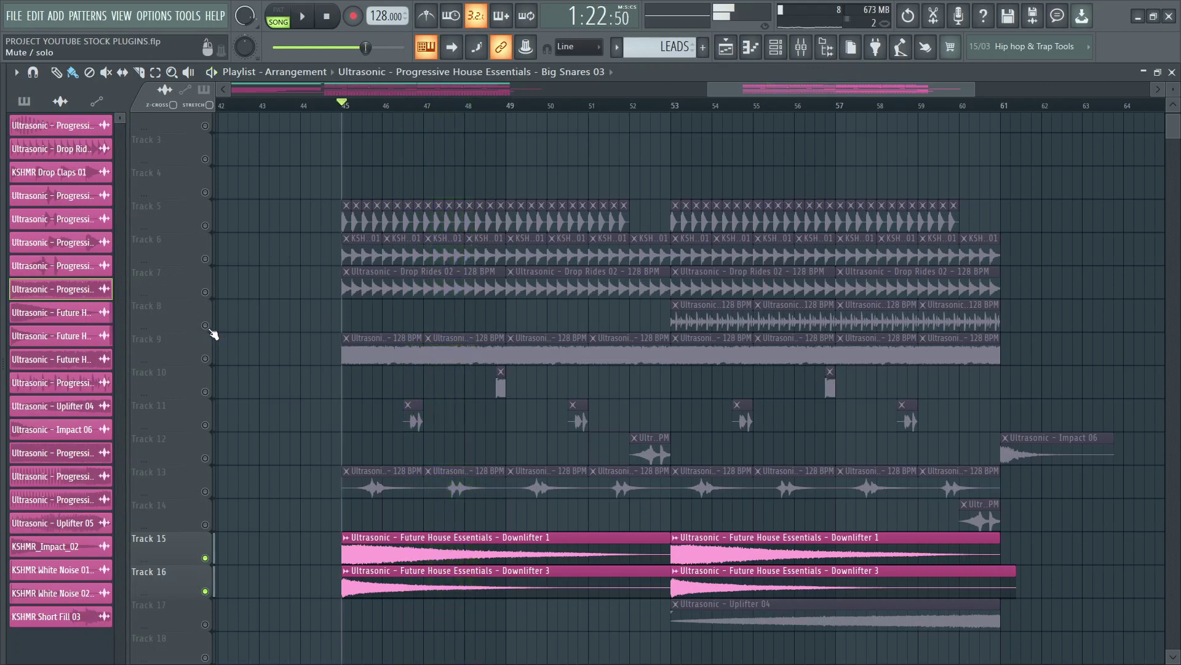
Step: Solo Track 8 and then Track 17 from bar 53, skip ahead, and finish on Track 12
{"action": "right_click", "coordinate": [205, 326]}
{"action": "left_click", "coordinate": [680, 112]}
{"action": "key", "text": "space"}
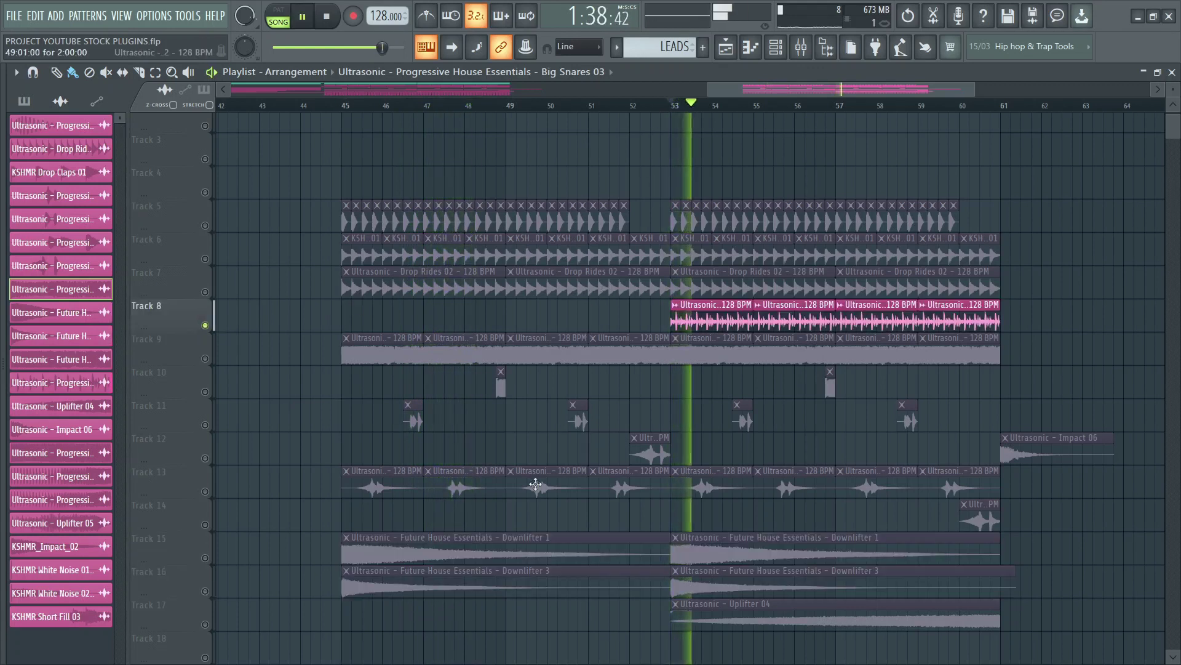
{"action": "right_click", "coordinate": [205, 625]}
{"action": "key", "text": "space"}
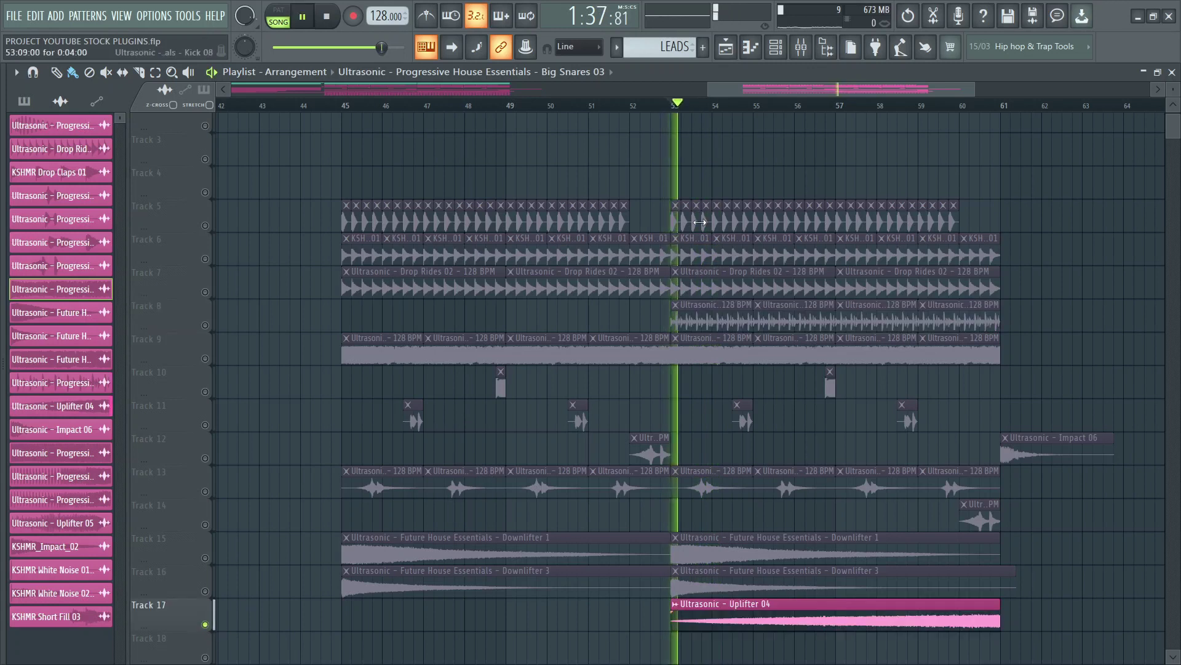
{"action": "left_click", "coordinate": [804, 105]}
{"action": "left_click", "coordinate": [845, 105]}
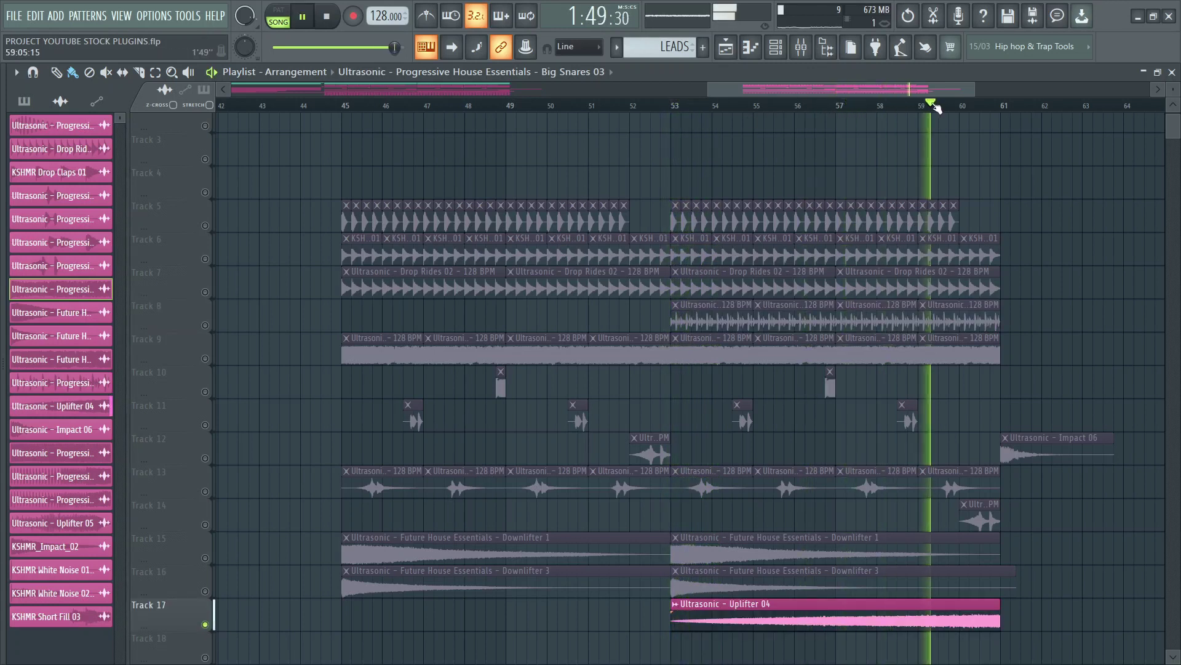
{"action": "right_click", "coordinate": [210, 458]}
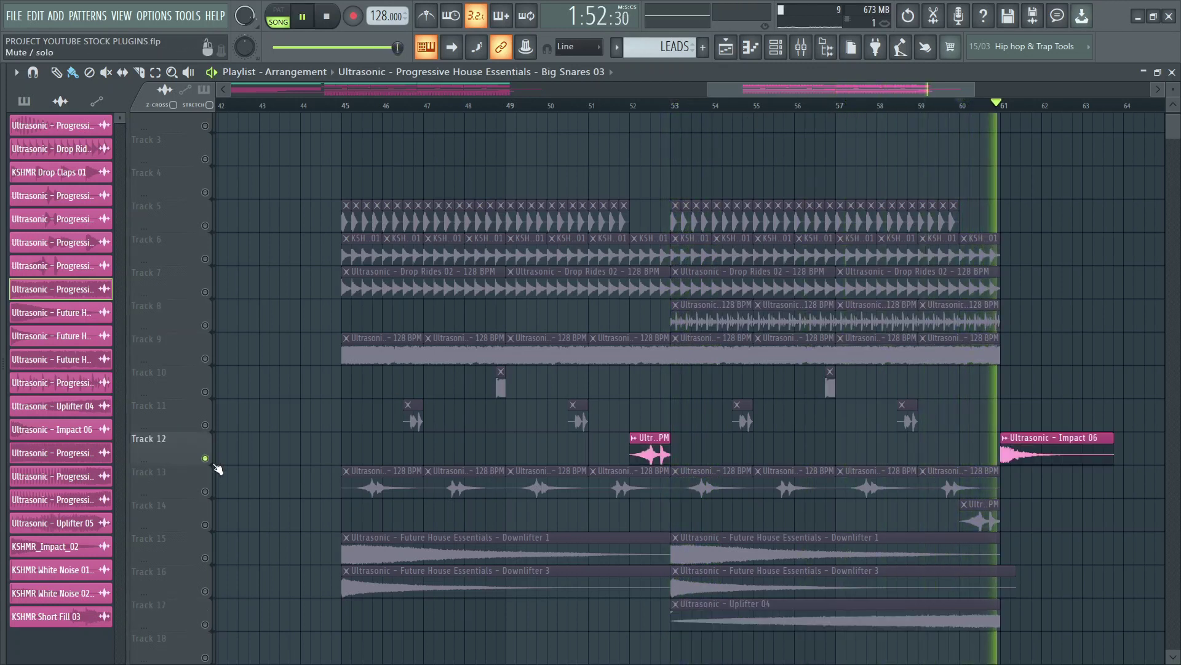
Step: Stop the Playlist playback near bar 62
{"action": "key", "text": "space"}
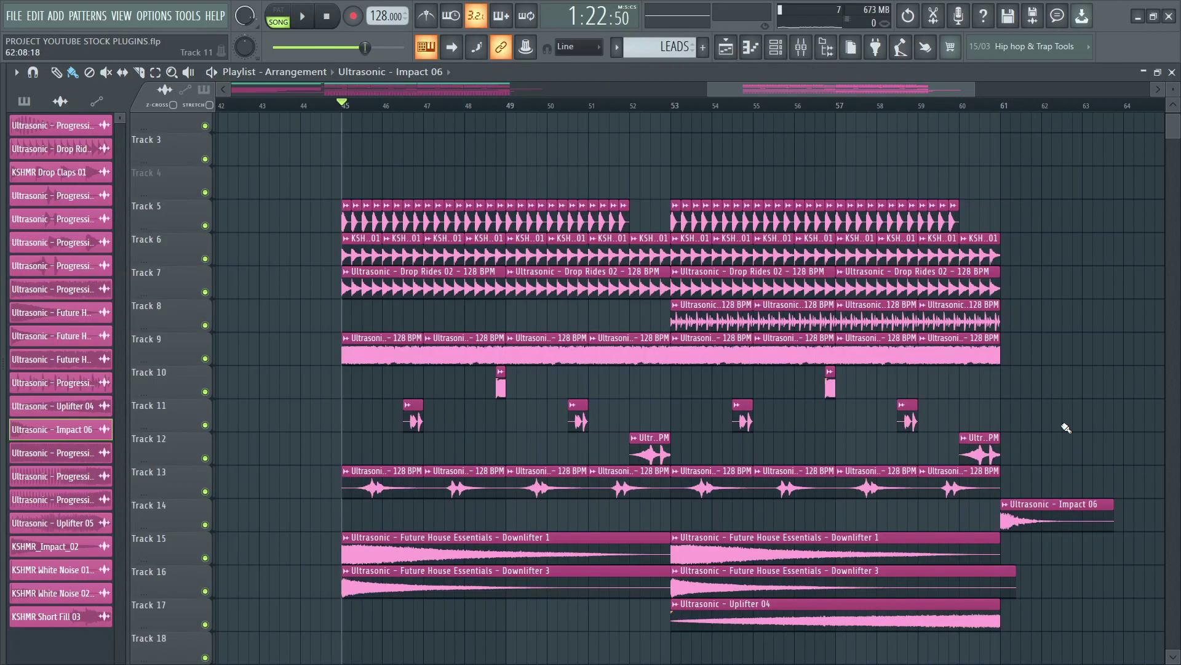
{"action": "key", "text": "space"}
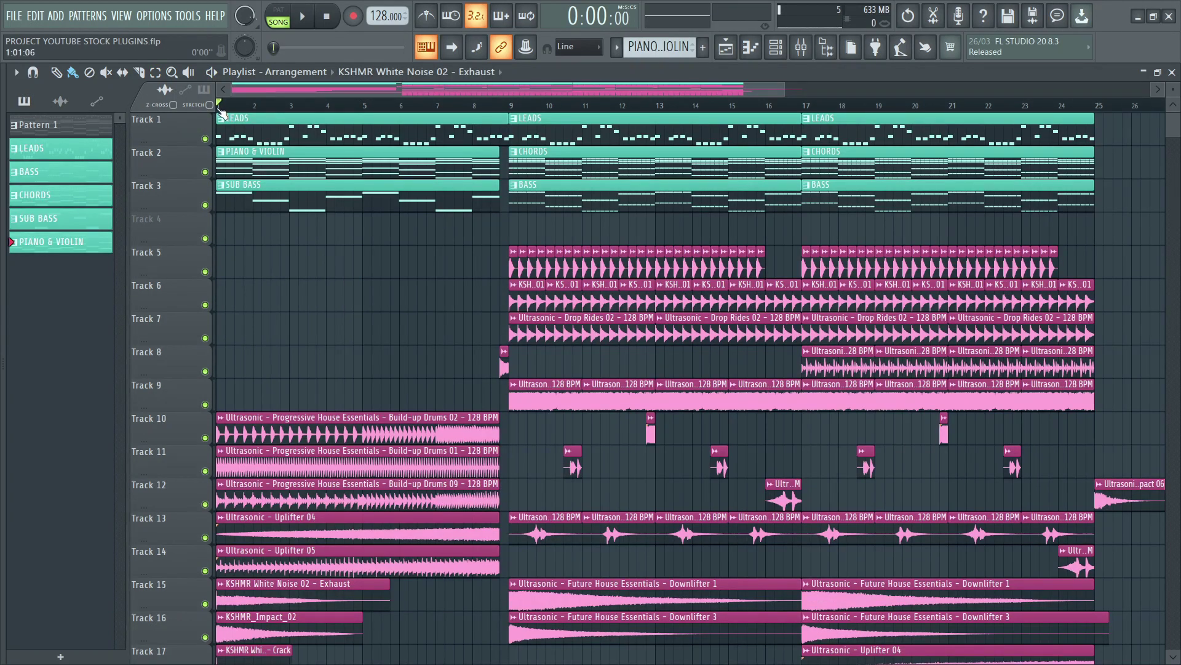
Step: From bar 1, solo Tracks 1, 2 and 3 (LEADS, PIANO & VIOLIN, SUB BASS) during playback, then stop
{"action": "scroll", "coordinate": [217, 109], "scroll_direction": "up", "scroll_amount": 5}
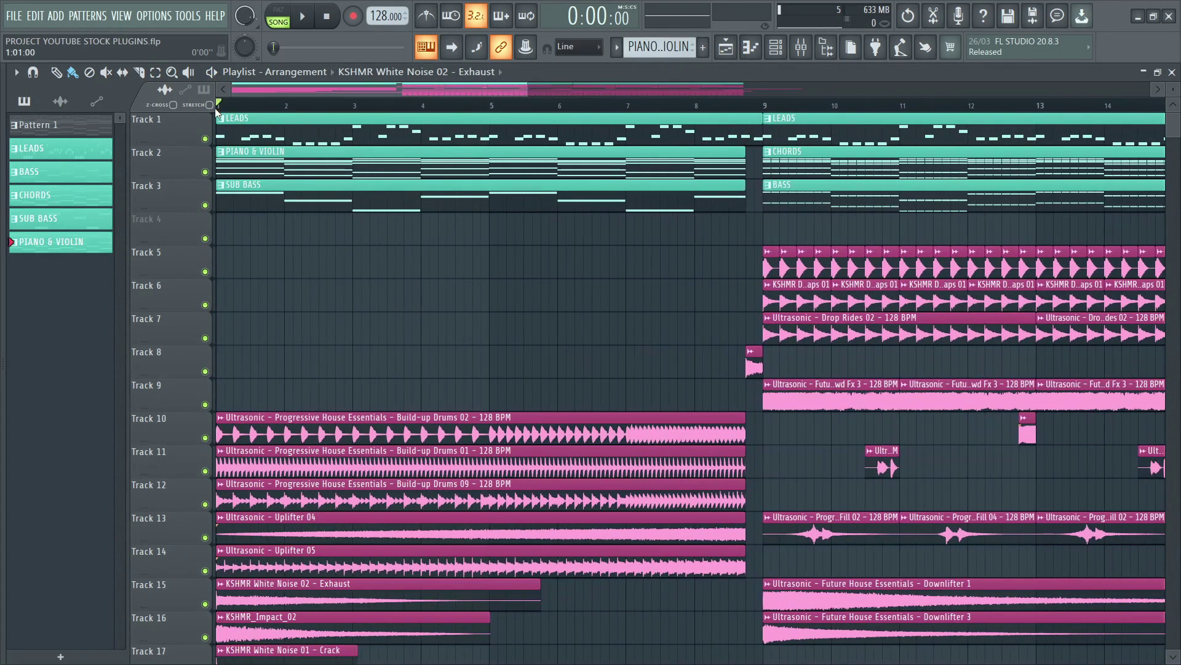
{"action": "key", "text": "space"}
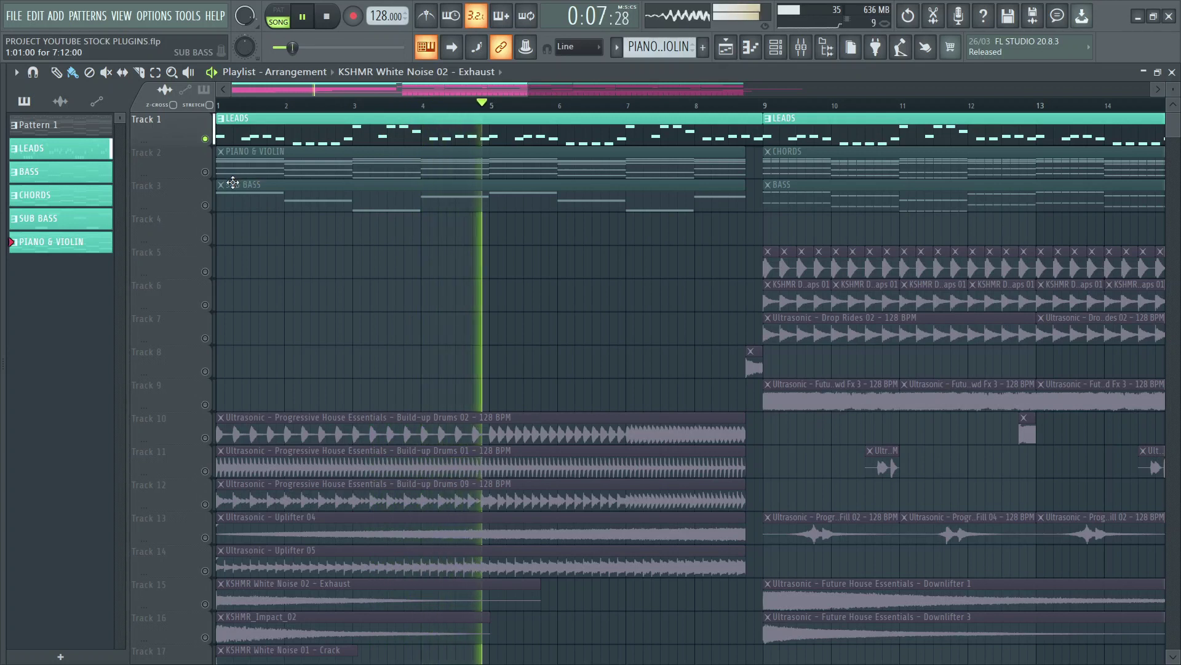
{"action": "right_click", "coordinate": [208, 175]}
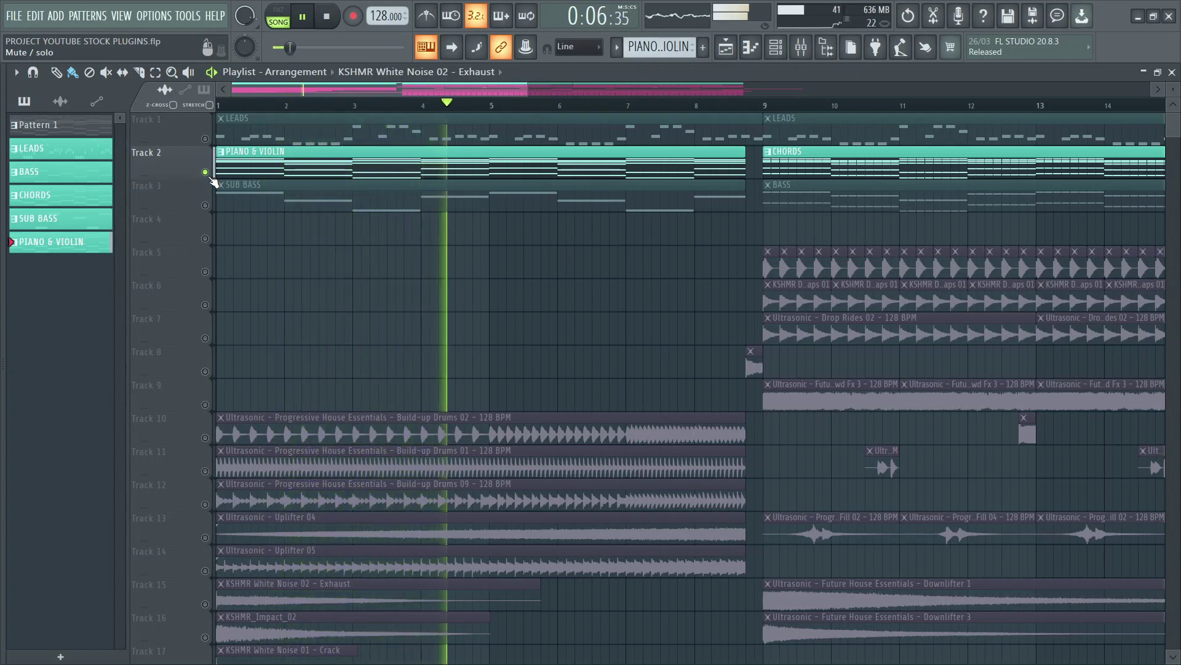
{"action": "right_click", "coordinate": [205, 205]}
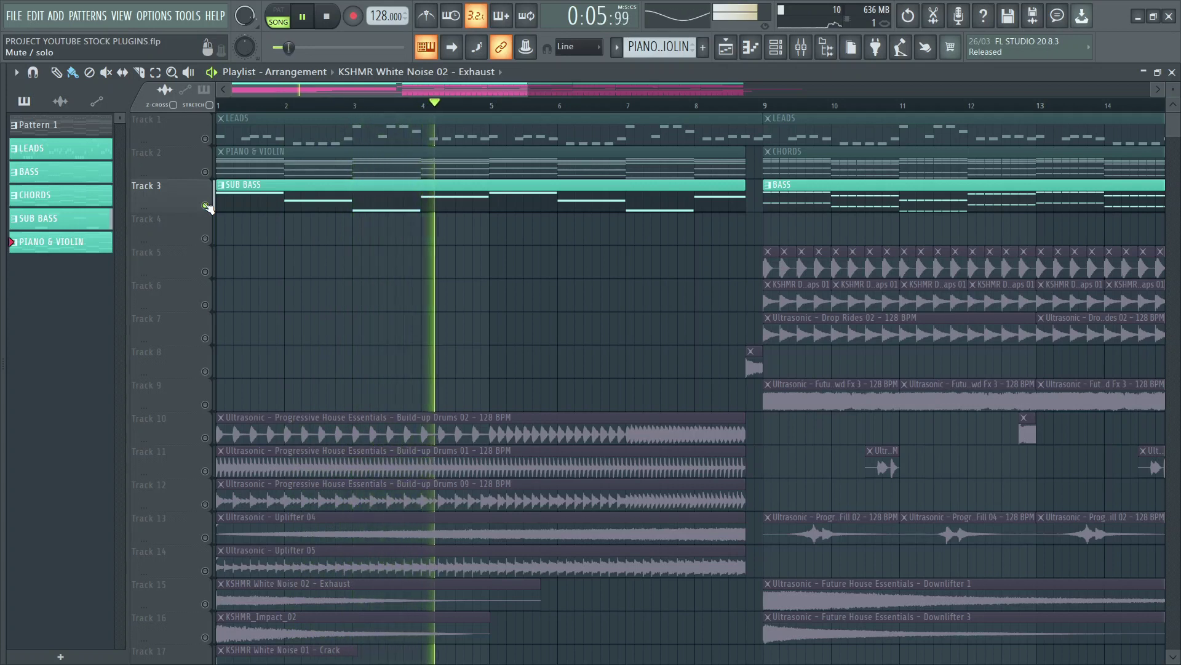
{"action": "key", "text": "space"}
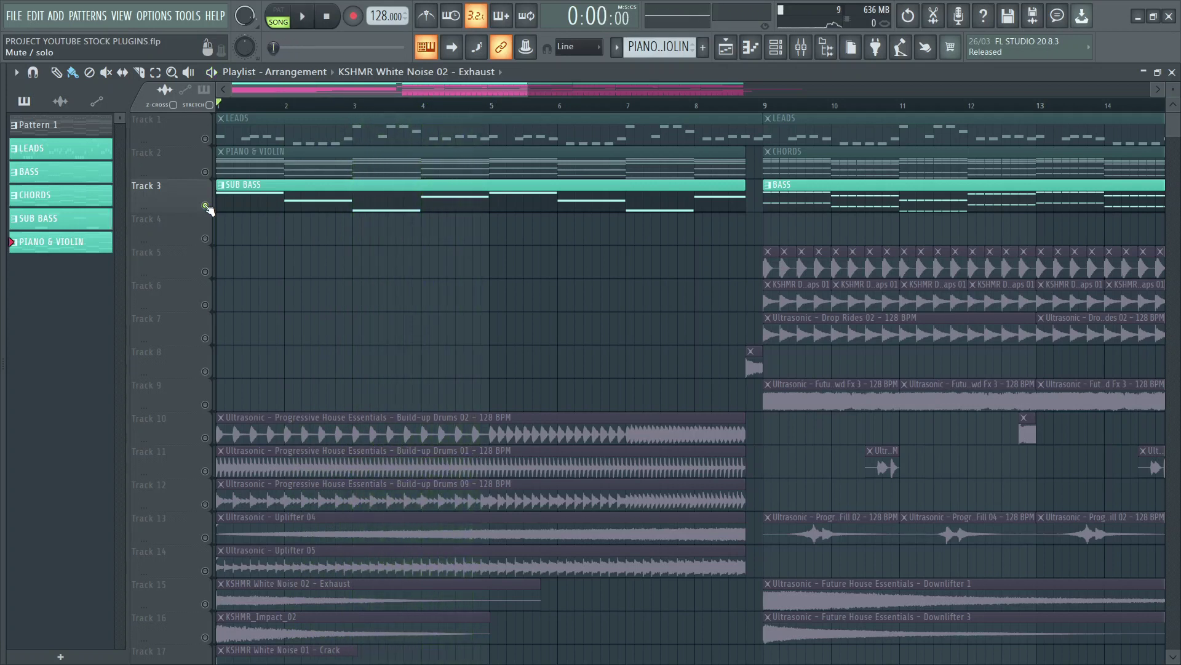
{"action": "scroll", "coordinate": [209, 209], "scroll_direction": "down", "scroll_amount": 6}
Step: Solo the build-up drum Tracks 10–12 and play them from bar 1
{"action": "left_click_drag", "start_coordinate": [205, 238], "coordinate": [205, 304]}
{"action": "key", "text": "space"}
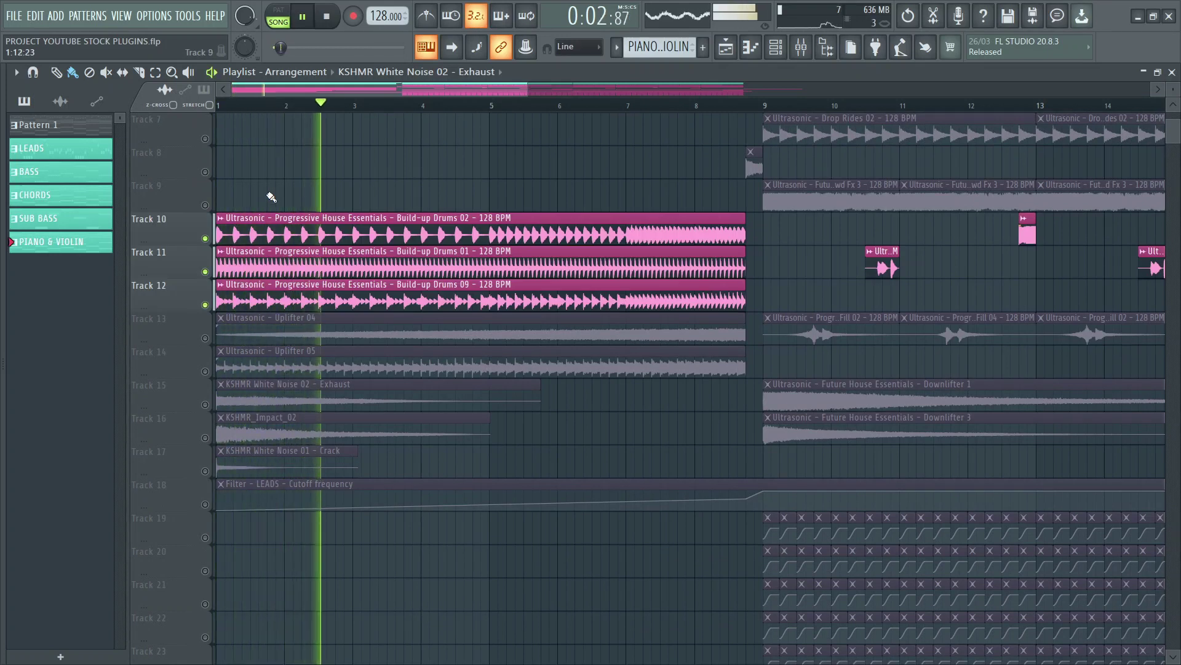
{"action": "key", "text": "space"}
Step: Solo Tracks 13–14 and audition the two uplifters, including Uplifter 04
{"action": "right_click", "coordinate": [204, 337]}
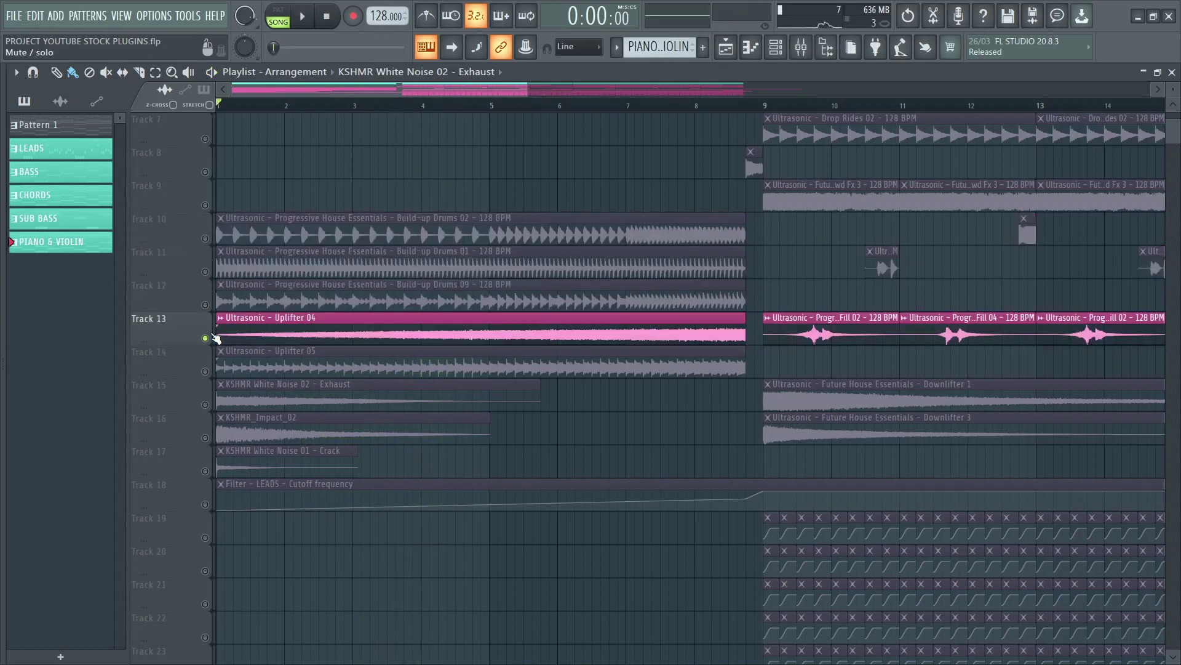
{"action": "left_click", "coordinate": [205, 371]}
{"action": "key", "text": "space"}
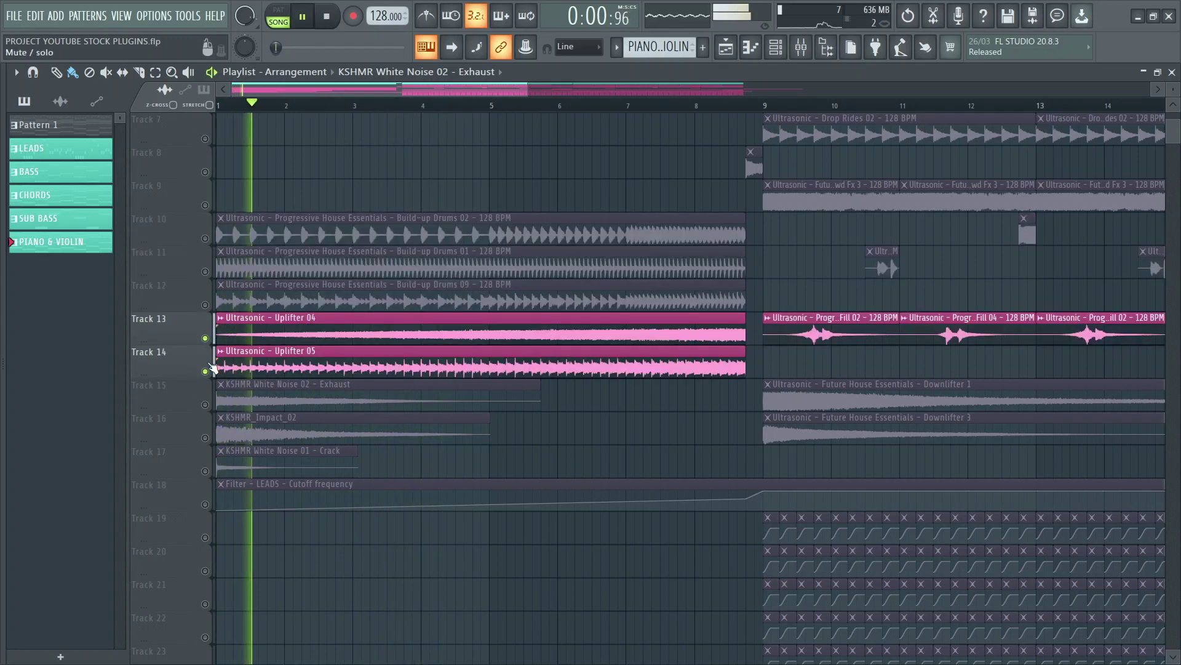
{"action": "key", "text": "space"}
Step: Audition the noise and impact Tracks 15–16, replay the full mix, then switch to Chrome
{"action": "left_click", "coordinate": [205, 405], "text": "ctrl"}
{"action": "left_click", "coordinate": [204, 438]}
{"action": "key", "text": "space"}
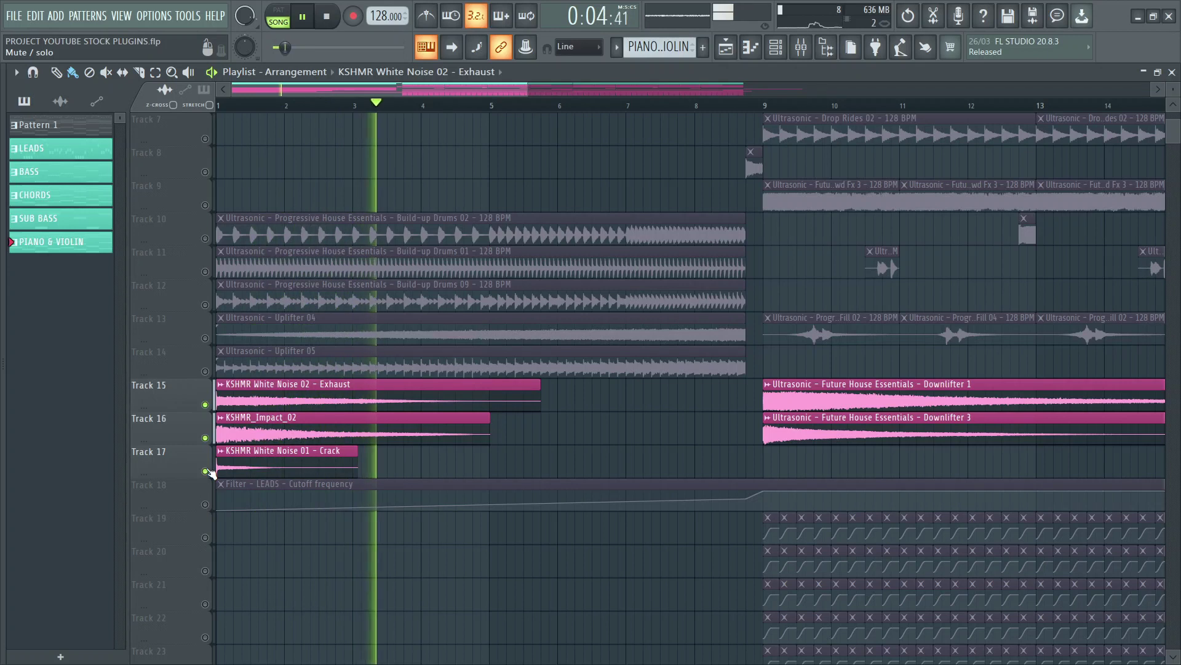
{"action": "key", "text": "space"}
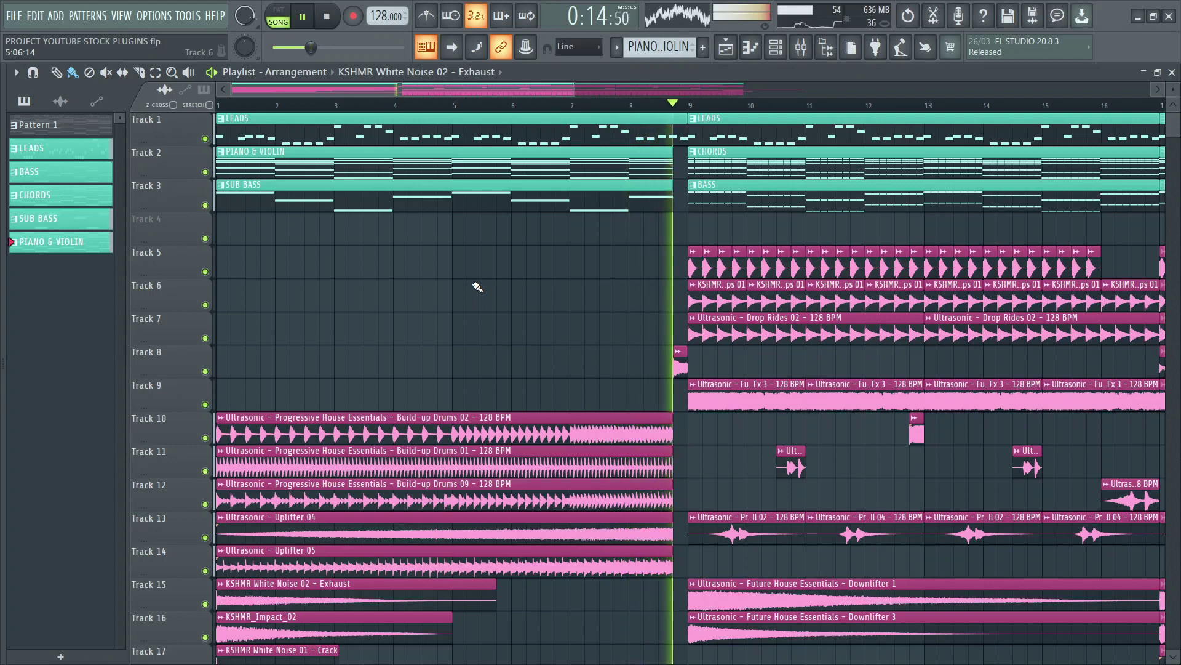
{"action": "key", "text": "space"}
{"action": "key", "text": "alt+Tab"}
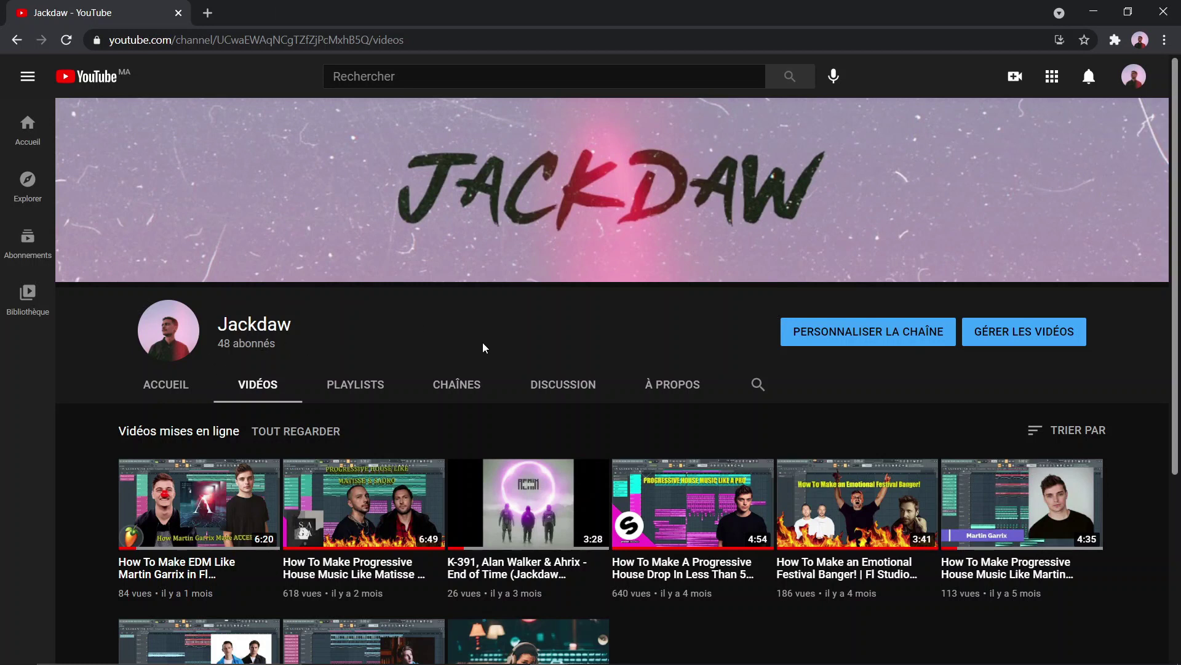
Step: Scroll the channel's Videos tab down to show the second row of FL Studio tutorials
{"action": "scroll", "coordinate": [483, 348], "scroll_direction": "down", "scroll_amount": 4}
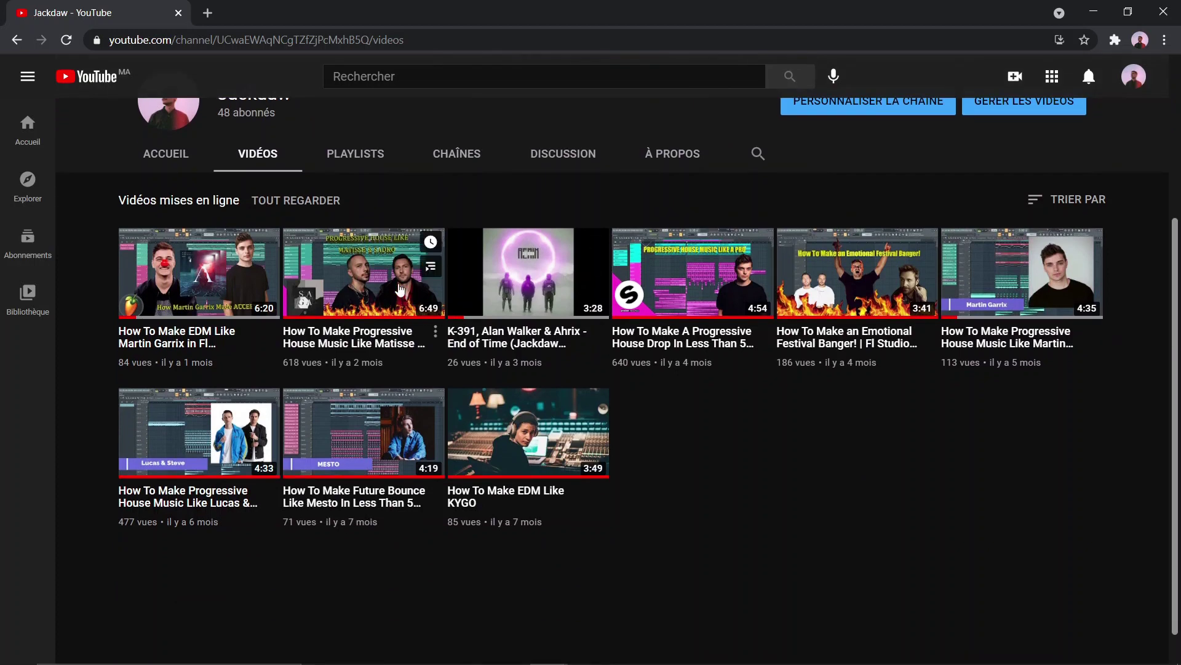